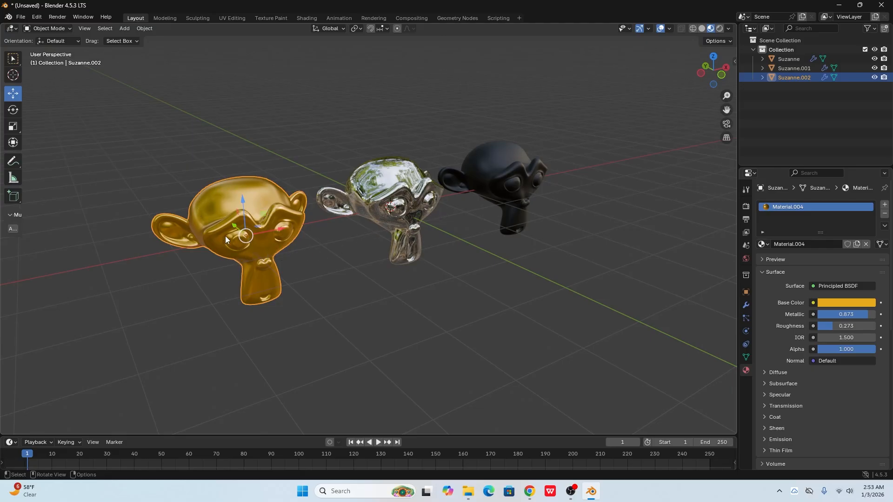
{"action": "middle_click_drag", "start_coordinate": [343, 294], "coordinate": [367, 283]}
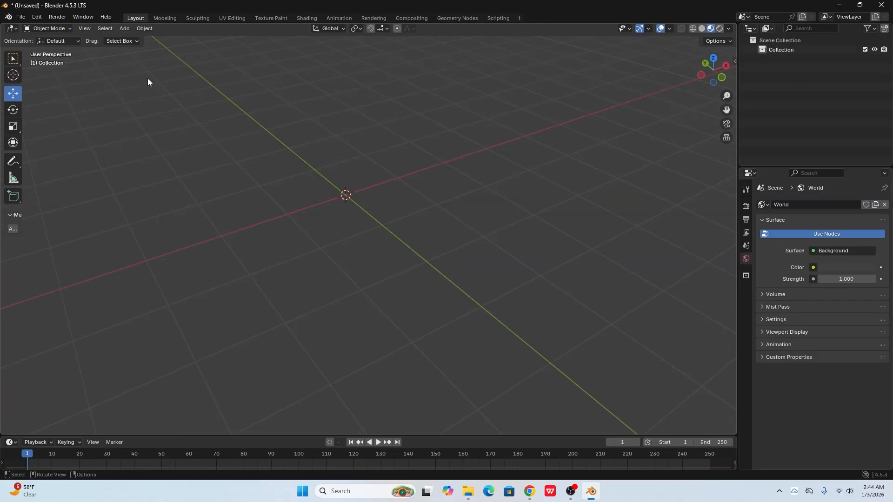
Step: Add a monkey mesh to the empty scene and switch the viewport to solid shading
{"action": "left_click", "coordinate": [128, 30]}
{"action": "mouse_move", "coordinate": [144, 42]}
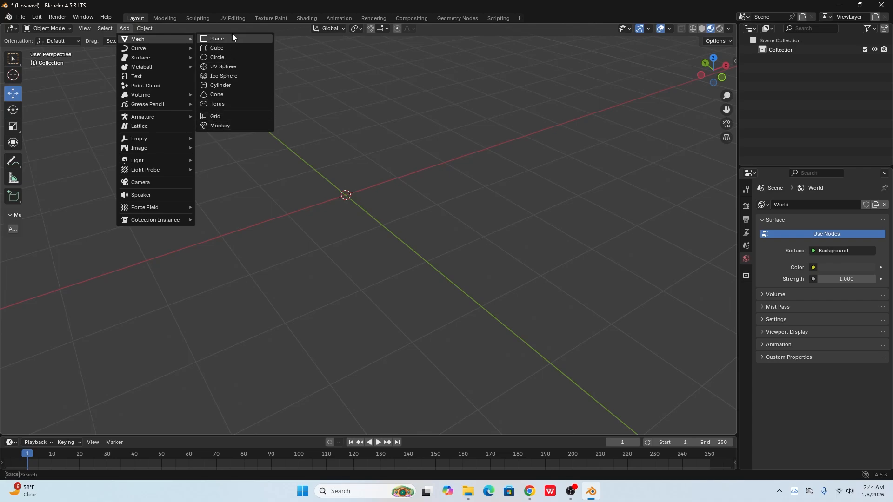
{"action": "left_click", "coordinate": [223, 126]}
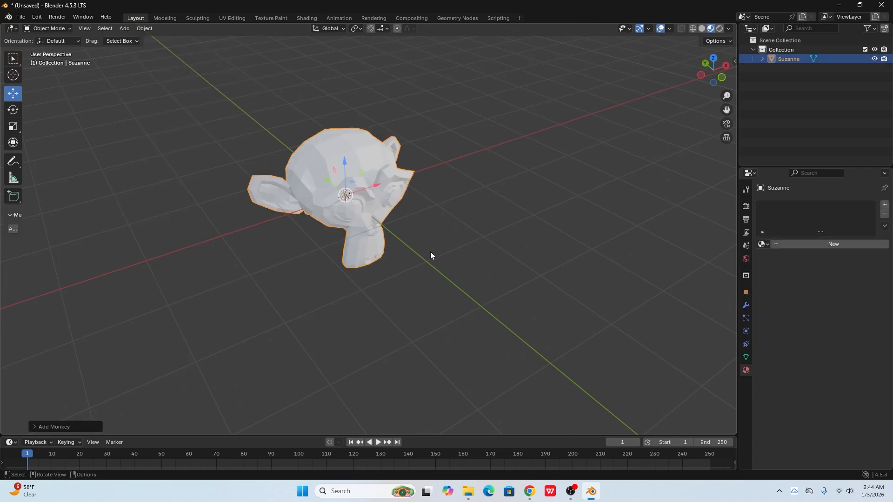
{"action": "scroll", "coordinate": [430, 252], "scroll_direction": "up", "scroll_amount": 2}
{"action": "middle_click_drag", "start_coordinate": [409, 267], "coordinate": [389, 258]}
{"action": "middle_click_drag", "start_coordinate": [400, 202], "coordinate": [402, 247], "text": "shift"}
{"action": "scroll", "coordinate": [392, 231], "scroll_direction": "down", "scroll_amount": 1}
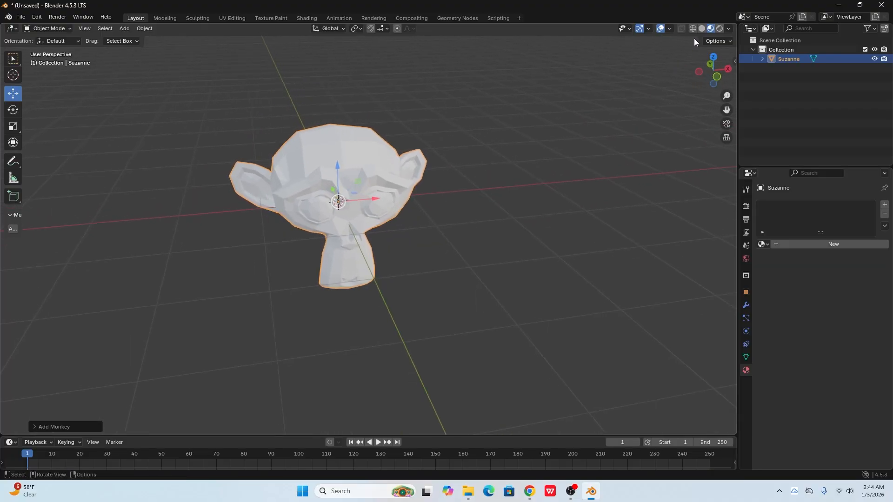
{"action": "left_click", "coordinate": [702, 28]}
{"action": "mouse_move", "coordinate": [502, 186]}
{"action": "middle_mouse_down"}
{"action": "mouse_move", "coordinate": [463, 205]}
{"action": "mouse_move", "coordinate": [495, 228]}
{"action": "middle_mouse_up"}
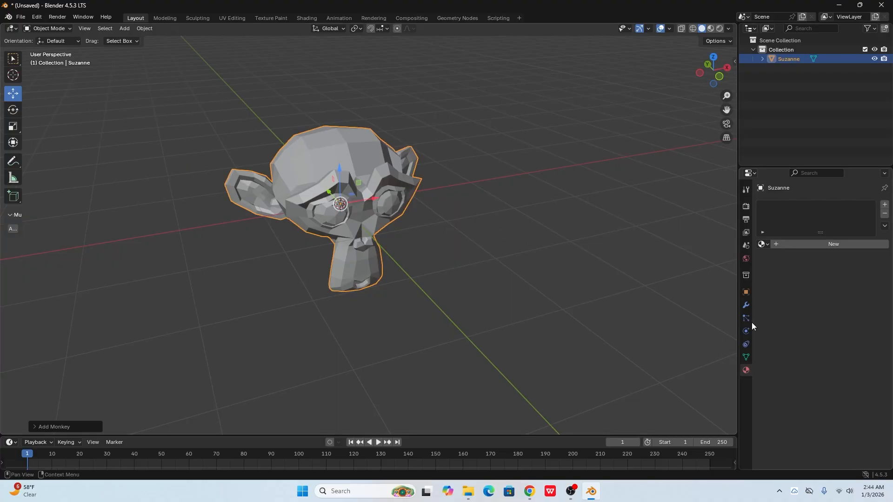
Step: Add a Subdivision Surface modifier to the monkey and set its viewport levels to 2
{"action": "left_click", "coordinate": [746, 305]}
{"action": "left_click", "coordinate": [832, 206]}
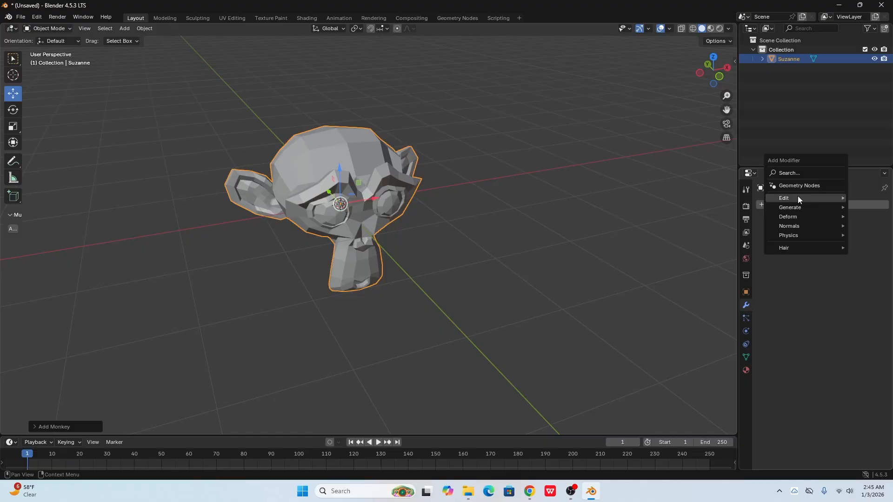
{"action": "mouse_move", "coordinate": [796, 207]}
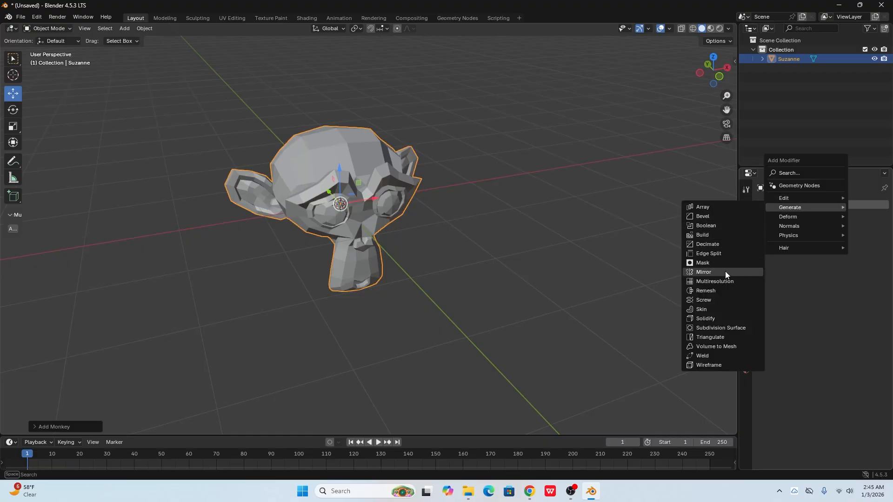
{"action": "left_click", "coordinate": [717, 327]}
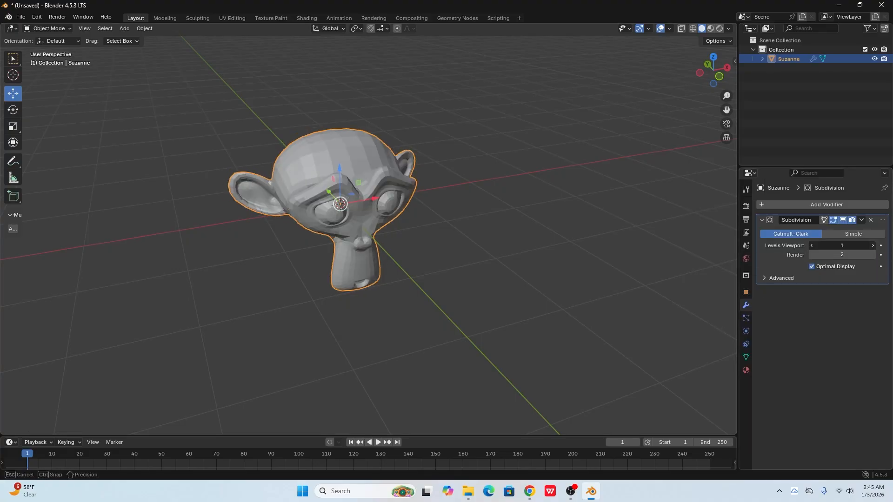
{"action": "left_click", "coordinate": [873, 246]}
Step: Apply Shade Smooth to the monkey and deselect it
{"action": "middle_click_drag", "start_coordinate": [508, 228], "coordinate": [355, 152]}
{"action": "right_click", "coordinate": [354, 152]}
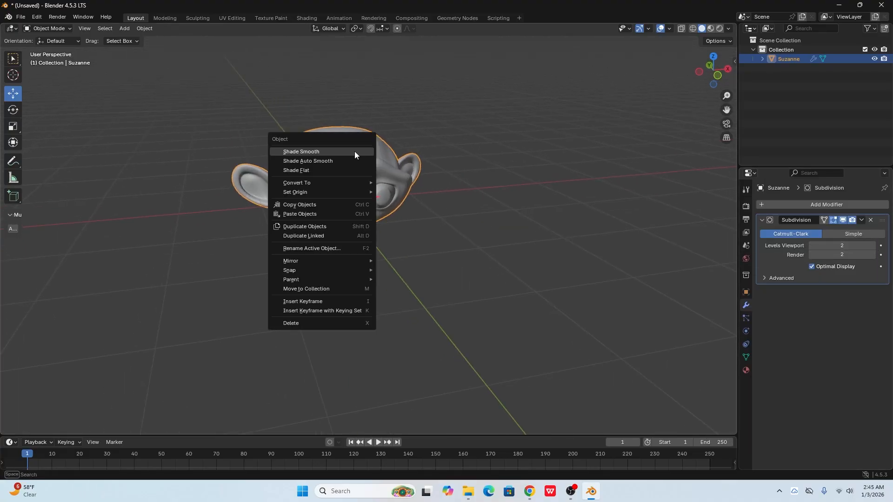
{"action": "left_click", "coordinate": [355, 152]}
{"action": "middle_click_drag", "start_coordinate": [489, 256], "coordinate": [434, 230]}
{"action": "left_click", "coordinate": [416, 263]}
{"action": "scroll", "coordinate": [414, 221], "scroll_direction": "down", "scroll_amount": 3}
Step: Duplicate the monkey and place the copy beside the original along the X axis
{"action": "left_click", "coordinate": [401, 156]}
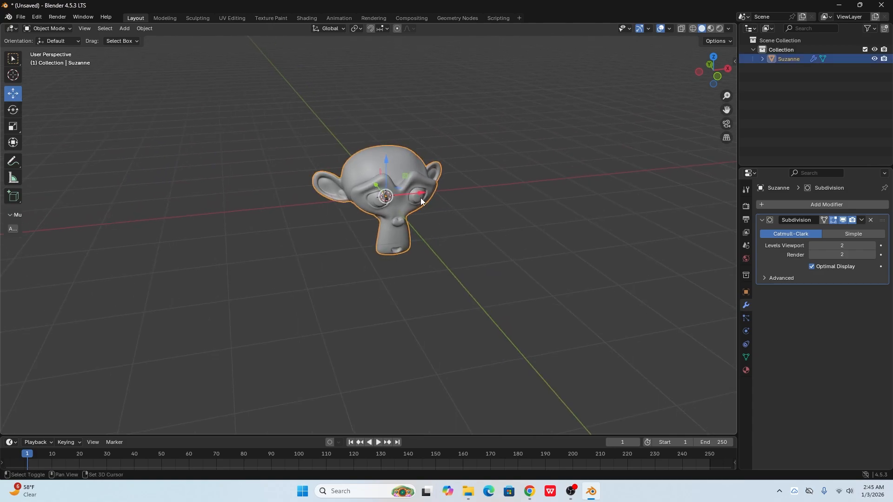
{"action": "key", "text": "shift+d"}
{"action": "key", "text": "x"}
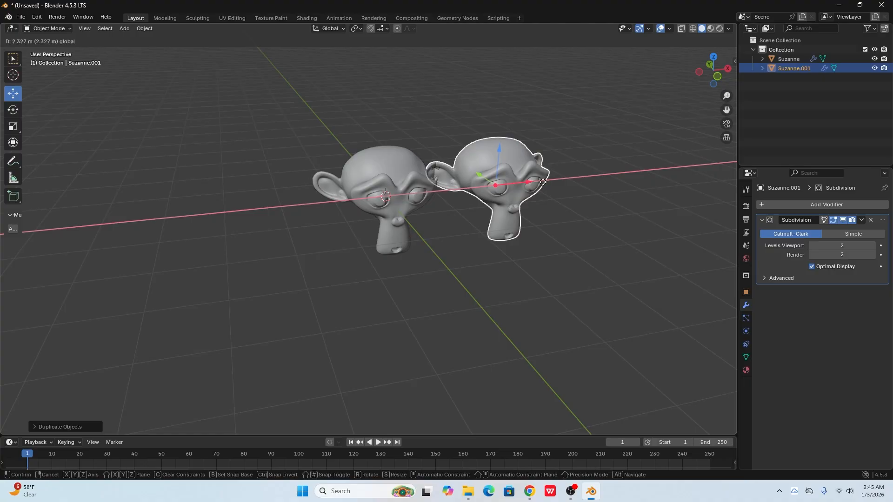
{"action": "left_click", "coordinate": [568, 180]}
{"action": "middle_click_drag", "start_coordinate": [520, 214], "coordinate": [377, 241]}
{"action": "left_click", "coordinate": [377, 241]}
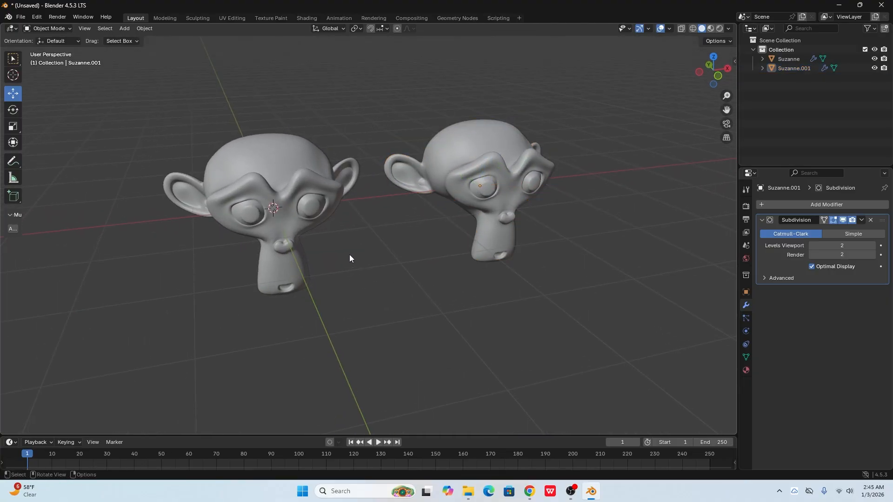
Step: Delete the duplicated monkey
{"action": "left_click", "coordinate": [279, 175]}
{"action": "left_click", "coordinate": [492, 167]}
{"action": "key", "text": "Delete"}
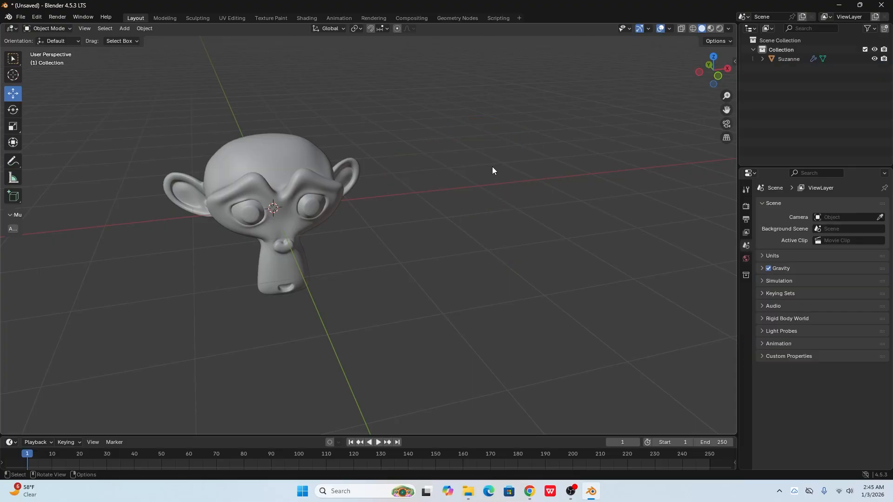
Step: Add an empty material slot to the remaining monkey, and remove that slot again
{"action": "left_click", "coordinate": [307, 180]}
{"action": "middle_click_drag", "start_coordinate": [309, 185], "coordinate": [374, 233]}
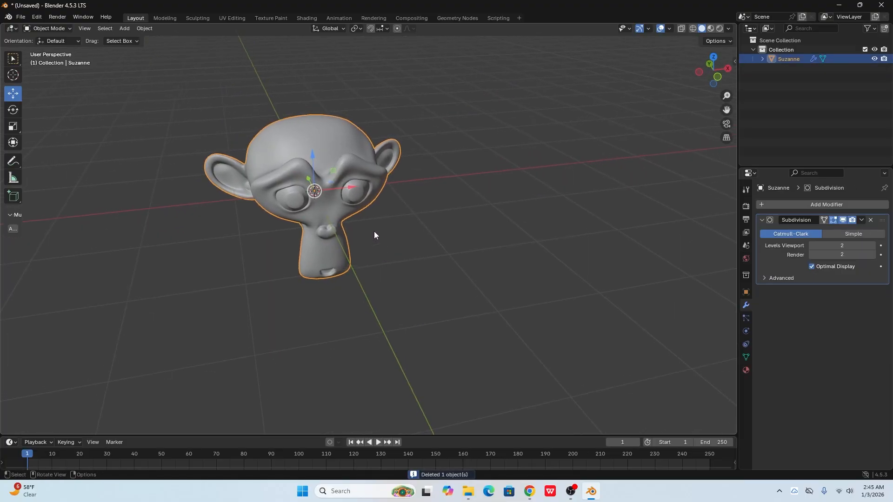
{"action": "left_click", "coordinate": [745, 371]}
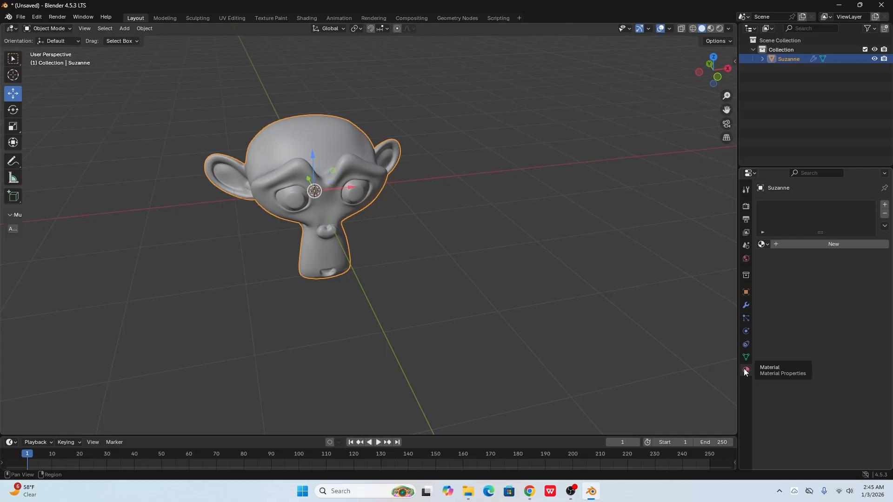
{"action": "left_click", "coordinate": [886, 208]}
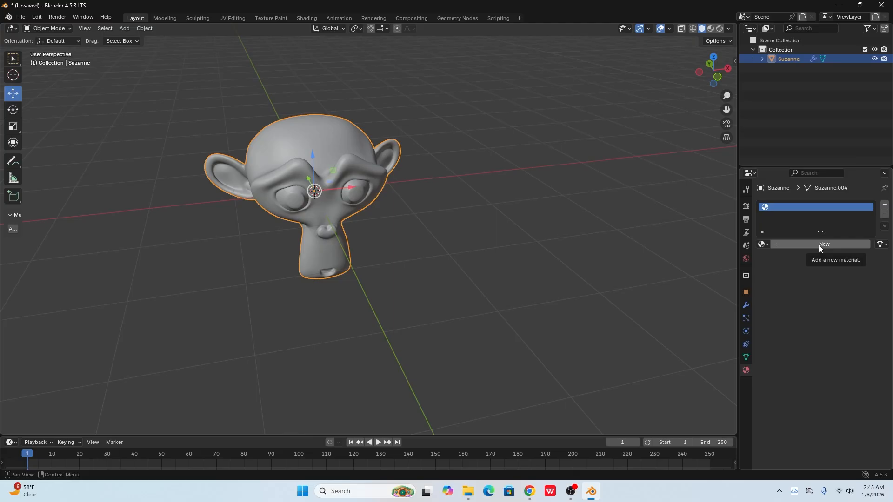
{"action": "left_click", "coordinate": [884, 213]}
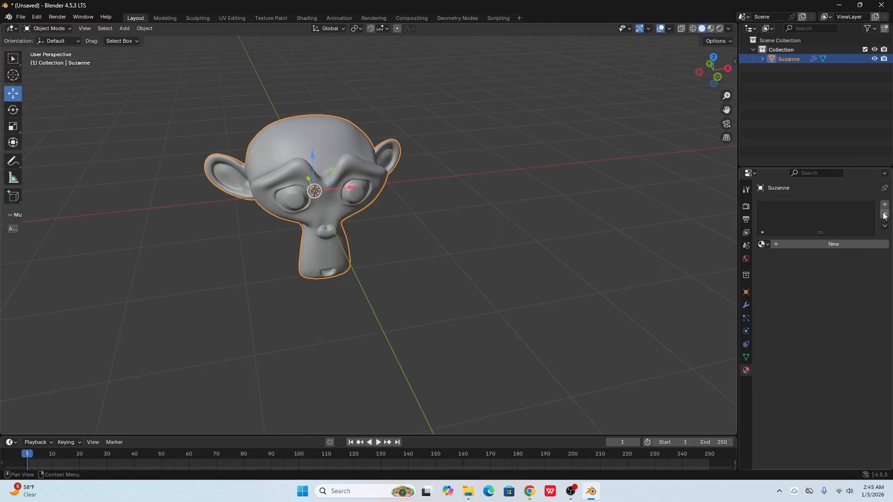
Step: Create a new material on the monkey and name it glass
{"action": "left_click", "coordinate": [838, 244]}
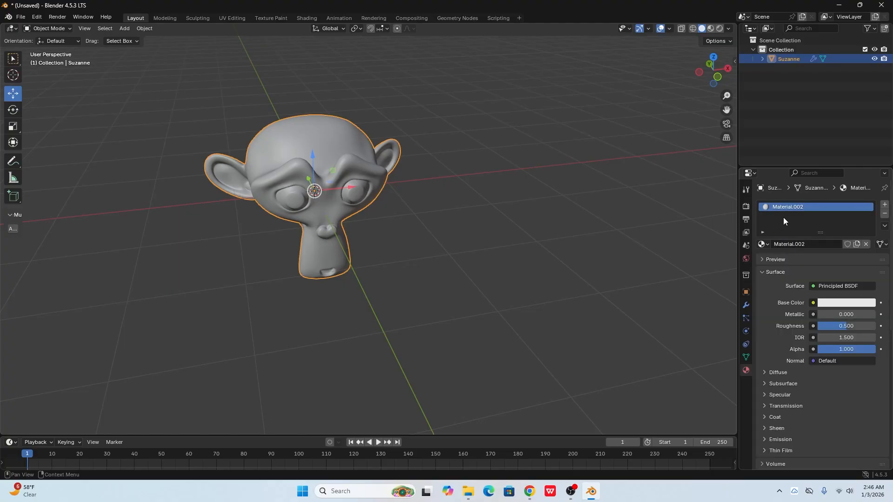
{"action": "double_click", "coordinate": [794, 209]}
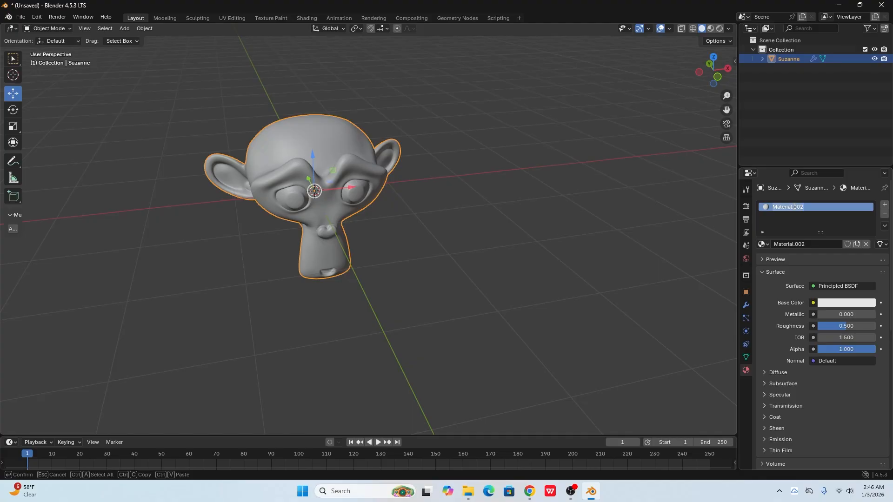
{"action": "type", "text": "glass"}
{"action": "key", "text": "Return"}
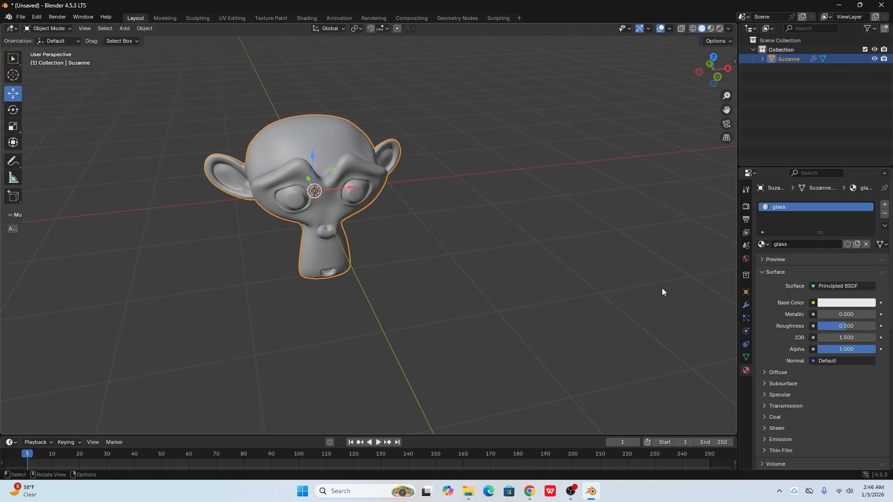
Step: Switch to the Shading workspace with the monkey selected and slightly enlarge the node editor area
{"action": "middle_click_drag", "start_coordinate": [401, 267], "coordinate": [446, 269]}
{"action": "left_click", "coordinate": [442, 240]}
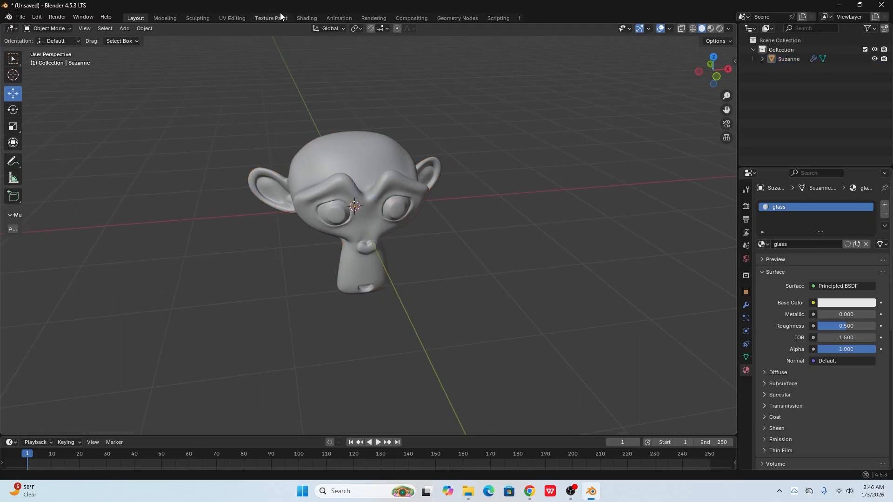
{"action": "left_click", "coordinate": [306, 17]}
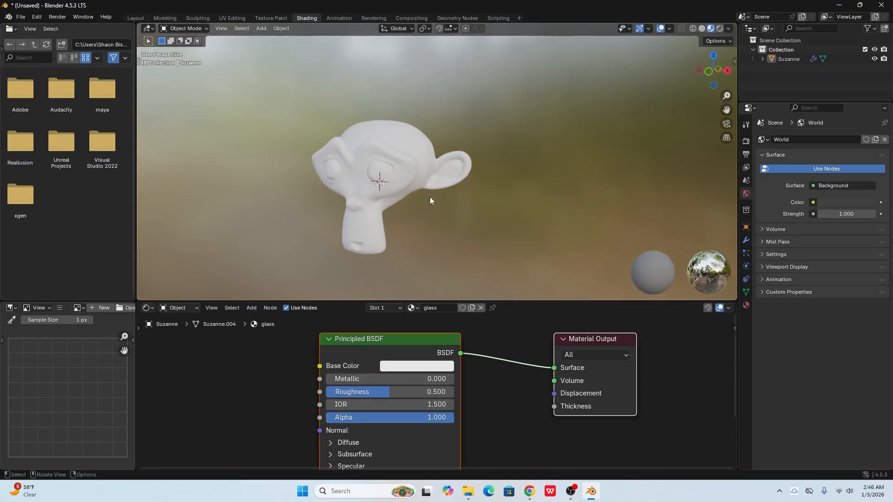
{"action": "scroll", "coordinate": [430, 197], "scroll_direction": "up", "scroll_amount": 3}
{"action": "middle_click_drag", "start_coordinate": [390, 201], "coordinate": [418, 216]}
{"action": "left_click", "coordinate": [392, 163]}
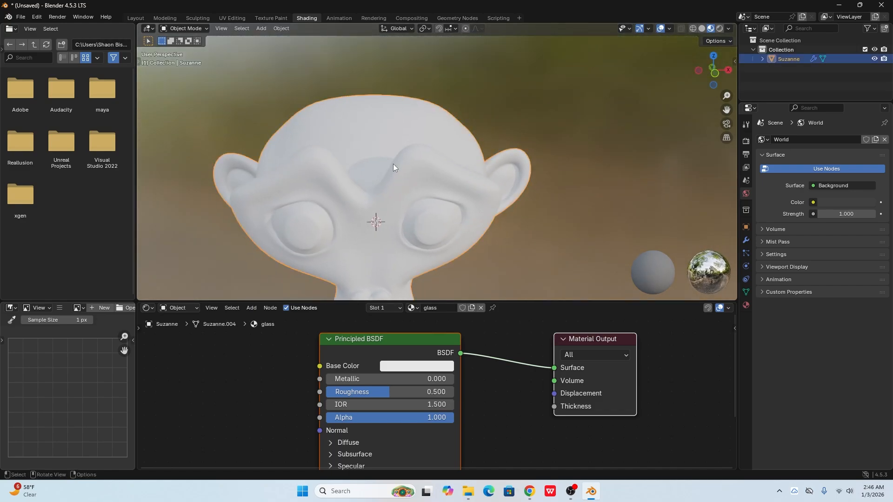
{"action": "scroll", "coordinate": [393, 164], "scroll_direction": "down", "scroll_amount": 4}
{"action": "middle_click_drag", "start_coordinate": [393, 164], "coordinate": [443, 164]}
{"action": "scroll", "coordinate": [445, 174], "scroll_direction": "up", "scroll_amount": 3}
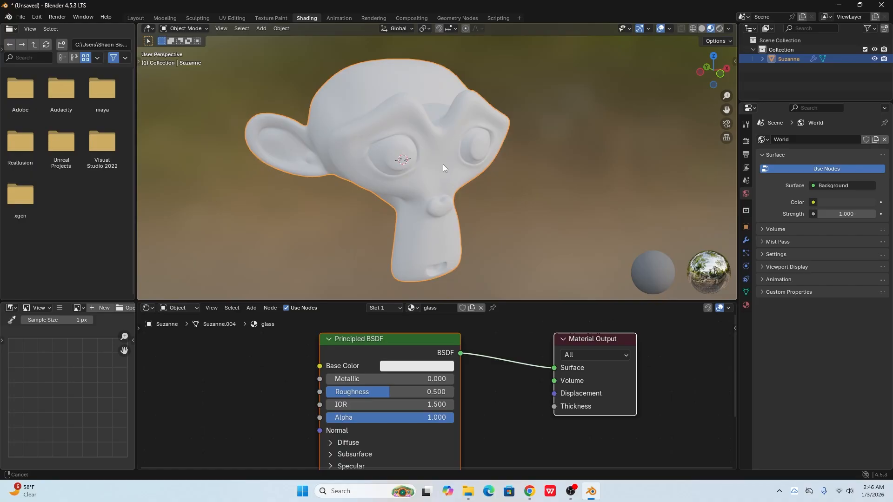
{"action": "left_click_drag", "start_coordinate": [514, 302], "coordinate": [513, 292]}
{"action": "left_click_drag", "start_coordinate": [430, 332], "coordinate": [434, 311]}
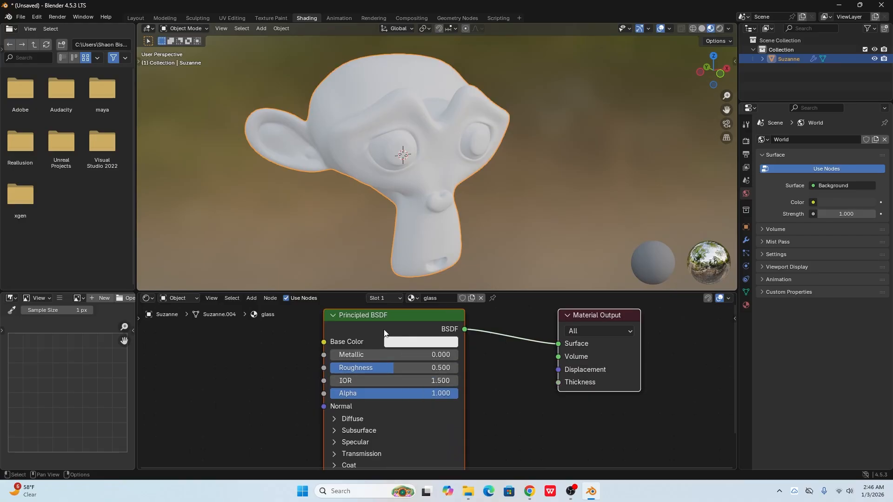
Step: Remove the glass material slot from the monkey and create a new default material in its place
{"action": "left_click", "coordinate": [747, 305]}
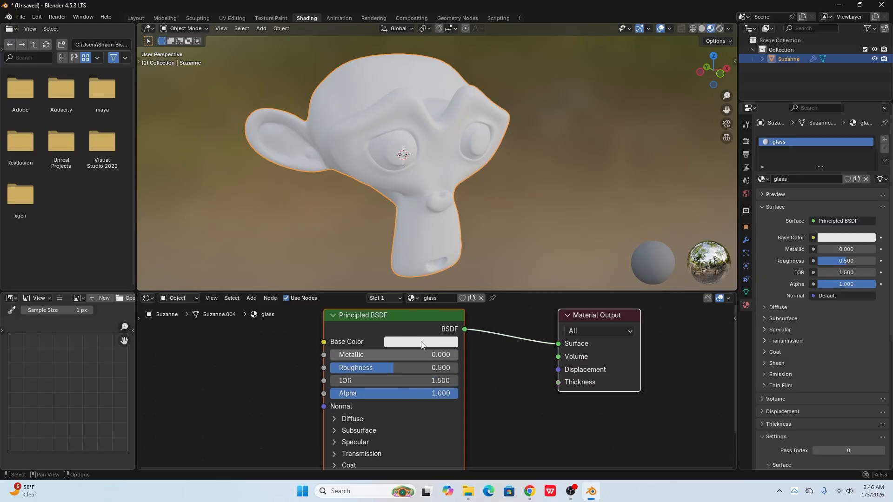
{"action": "left_click", "coordinate": [885, 148]}
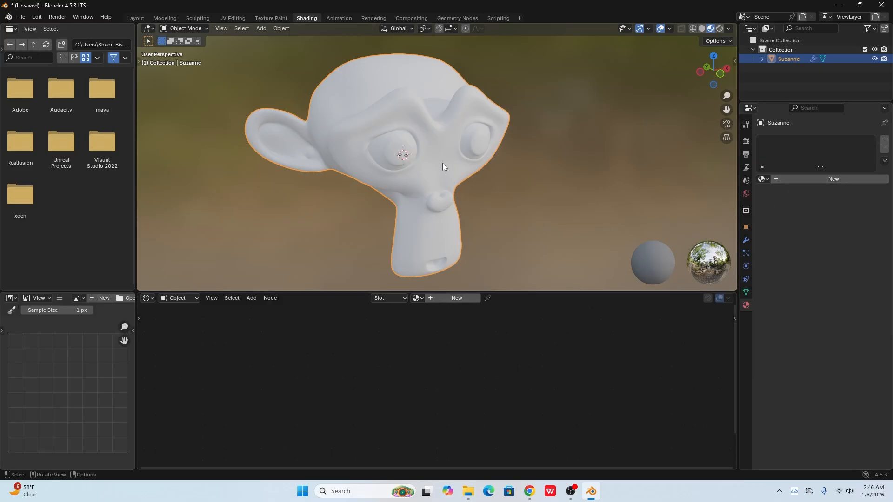
{"action": "left_click", "coordinate": [810, 176]}
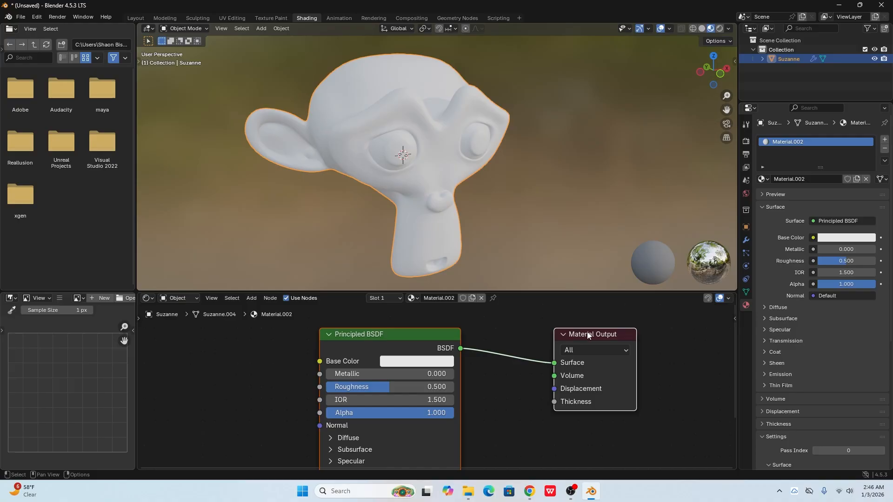
Step: Reposition the Material Output and Principled BSDF nodes so the shader's parameters are easier to reach
{"action": "left_click_drag", "start_coordinate": [588, 333], "coordinate": [584, 329]}
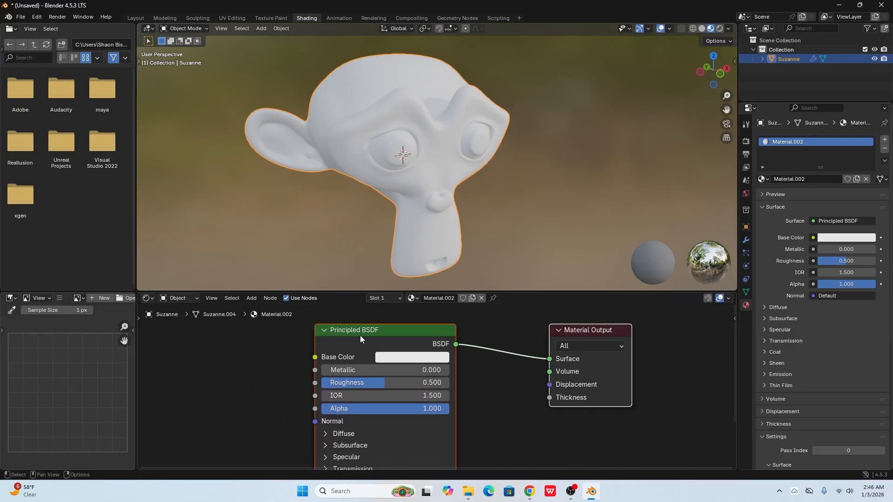
{"action": "left_click", "coordinate": [386, 332]}
{"action": "left_click_drag", "start_coordinate": [394, 335], "coordinate": [402, 321]}
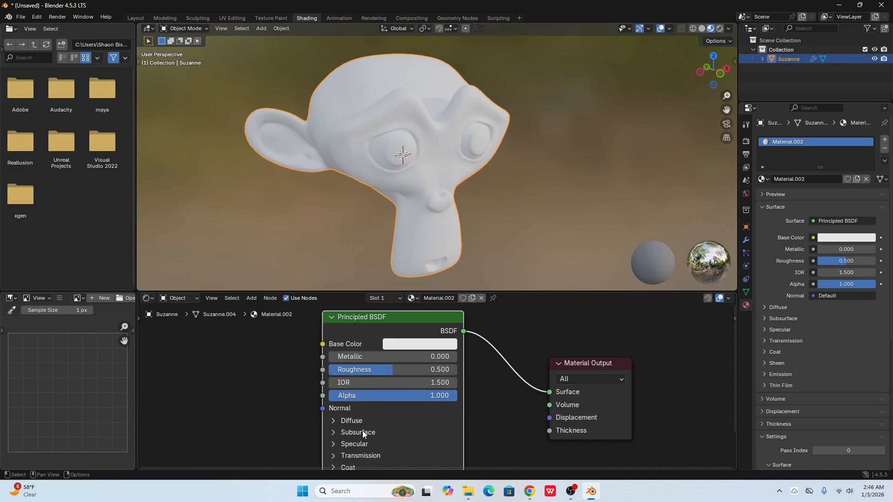
{"action": "scroll", "coordinate": [362, 431], "scroll_direction": "down", "scroll_amount": 1}
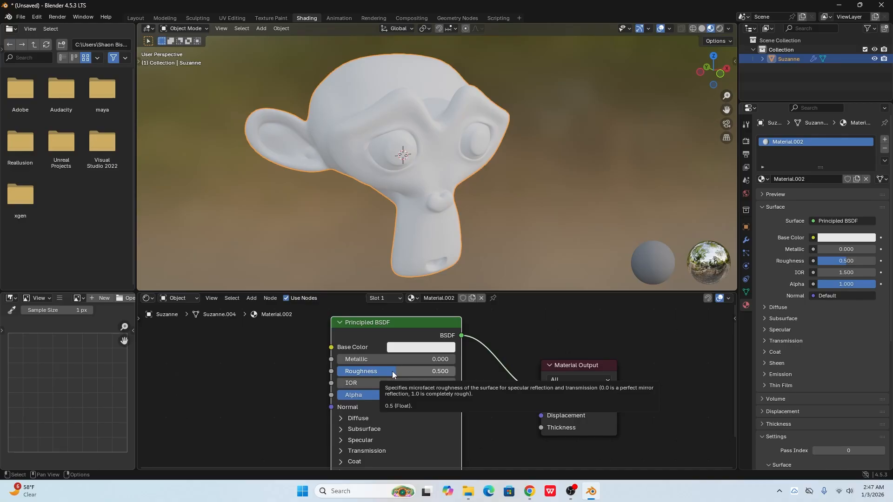
Step: Set the Principled BSDF's roughness to 0 and its metallic value to 1, checking the reflections on the monkey
{"action": "left_click_drag", "start_coordinate": [392, 371], "coordinate": [337, 371]}
{"action": "mouse_move", "coordinate": [389, 188]}
{"action": "middle_mouse_down"}
{"action": "mouse_move", "coordinate": [412, 194]}
{"action": "mouse_move", "coordinate": [395, 194]}
{"action": "middle_mouse_up"}
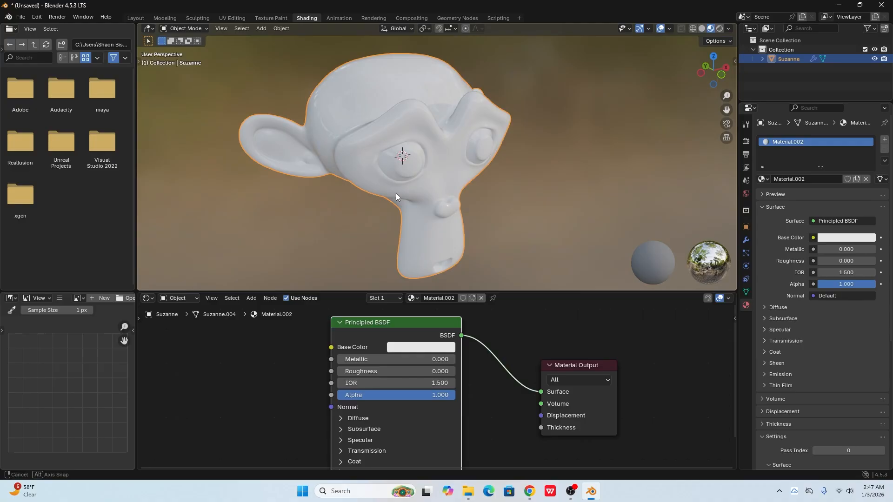
{"action": "scroll", "coordinate": [351, 149], "scroll_direction": "up", "scroll_amount": 5}
{"action": "scroll", "coordinate": [364, 159], "scroll_direction": "down", "scroll_amount": 2}
{"action": "mouse_move", "coordinate": [370, 149]}
{"action": "middle_mouse_down"}
{"action": "mouse_move", "coordinate": [365, 130]}
{"action": "mouse_move", "coordinate": [419, 163]}
{"action": "mouse_move", "coordinate": [306, 134]}
{"action": "mouse_move", "coordinate": [405, 158]}
{"action": "mouse_move", "coordinate": [371, 139]}
{"action": "middle_mouse_up"}
{"action": "scroll", "coordinate": [317, 121], "scroll_direction": "down", "scroll_amount": 3}
{"action": "middle_click_drag", "start_coordinate": [371, 139], "coordinate": [387, 194]}
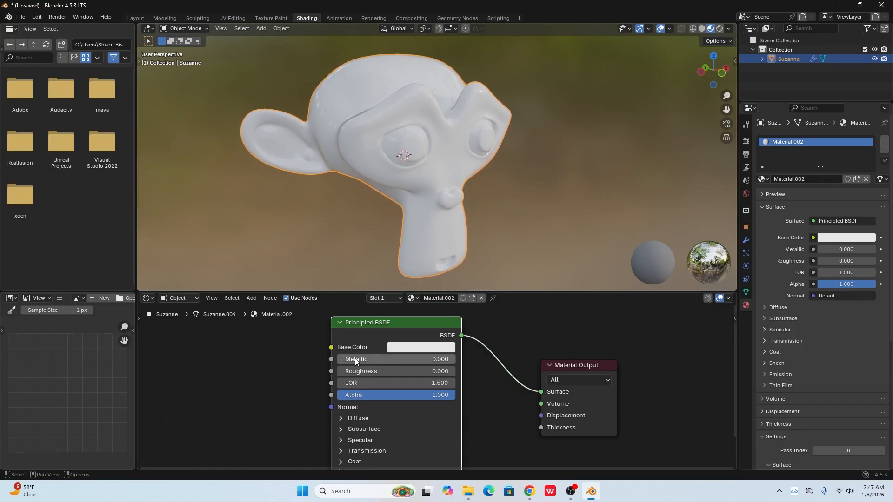
{"action": "left_click_drag", "start_coordinate": [355, 358], "coordinate": [456, 358]}
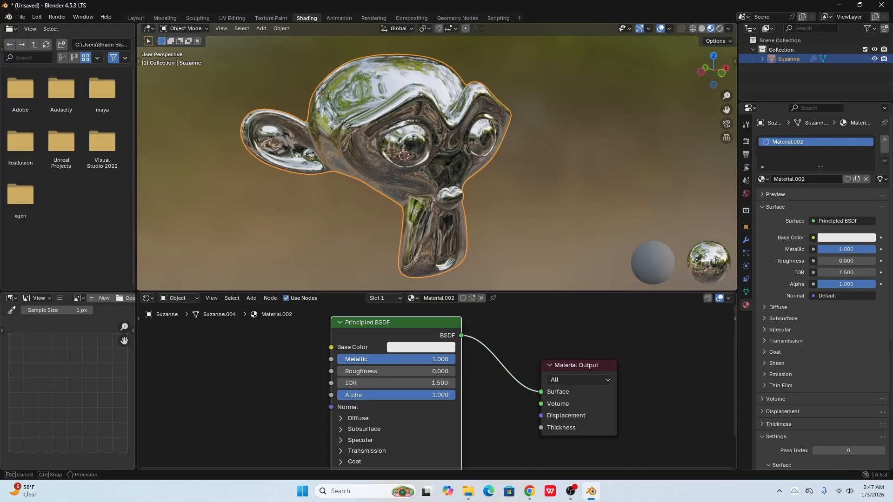
{"action": "mouse_move", "coordinate": [400, 196]}
{"action": "middle_mouse_down"}
{"action": "mouse_move", "coordinate": [364, 191]}
{"action": "mouse_move", "coordinate": [405, 150]}
{"action": "mouse_move", "coordinate": [502, 162]}
{"action": "mouse_move", "coordinate": [447, 176]}
{"action": "middle_mouse_up"}
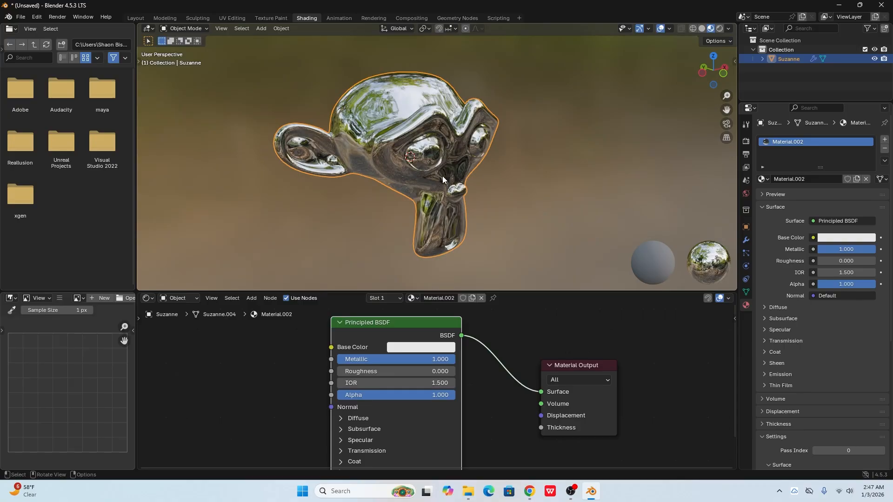
Step: Examine the mirror-like metal monkey's reflections from several angles and distances
{"action": "middle_click_drag", "start_coordinate": [415, 166], "coordinate": [448, 175]}
{"action": "scroll", "coordinate": [409, 121], "scroll_direction": "up", "scroll_amount": 5}
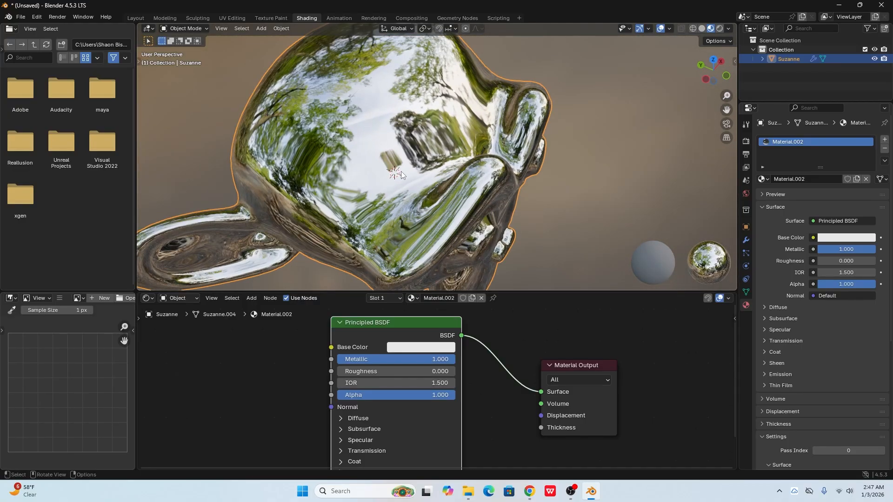
{"action": "scroll", "coordinate": [409, 158], "scroll_direction": "down", "scroll_amount": 8}
{"action": "middle_click_drag", "start_coordinate": [499, 166], "coordinate": [449, 141]}
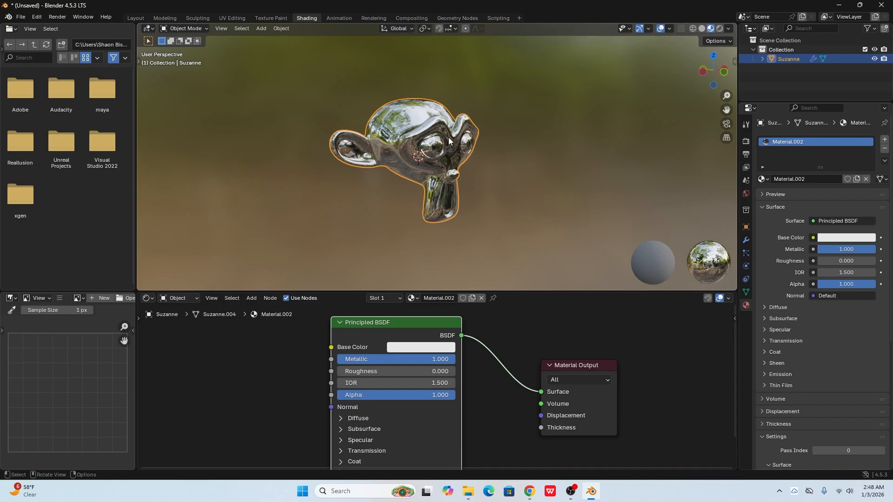
{"action": "scroll", "coordinate": [444, 127], "scroll_direction": "up", "scroll_amount": 6}
{"action": "middle_click_drag", "start_coordinate": [410, 141], "coordinate": [450, 165]}
{"action": "scroll", "coordinate": [420, 137], "scroll_direction": "down", "scroll_amount": 5}
{"action": "scroll", "coordinate": [418, 152], "scroll_direction": "up", "scroll_amount": 3}
{"action": "scroll", "coordinate": [434, 163], "scroll_direction": "down", "scroll_amount": 2}
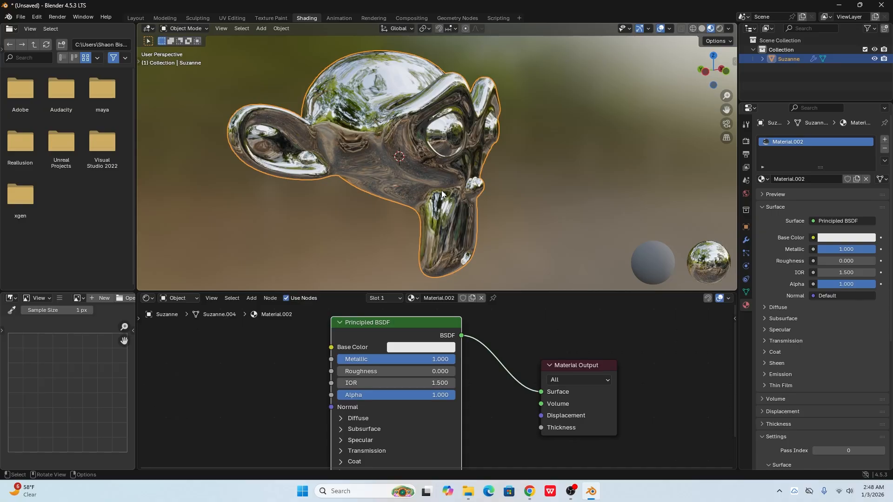
{"action": "middle_click_drag", "start_coordinate": [440, 163], "coordinate": [400, 176]}
Step: Switch to the Layout workspace and display the metal monkey in Material Preview shading
{"action": "left_click", "coordinate": [136, 18]}
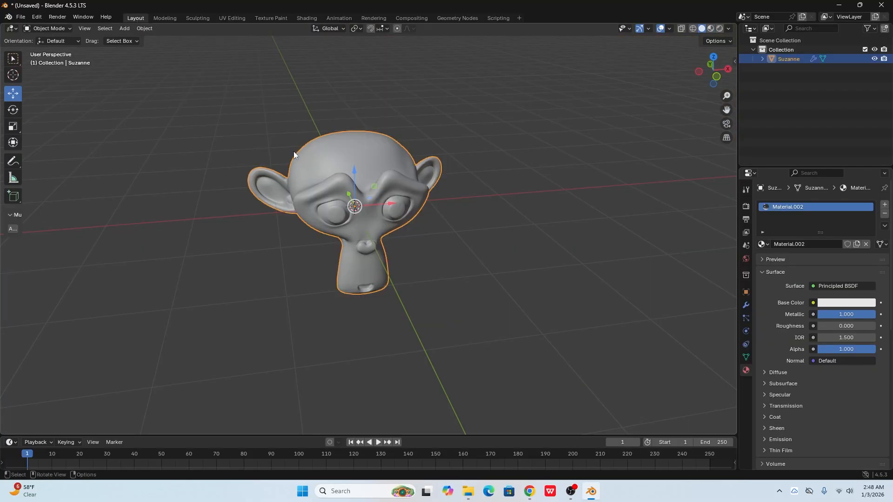
{"action": "left_click", "coordinate": [710, 29]}
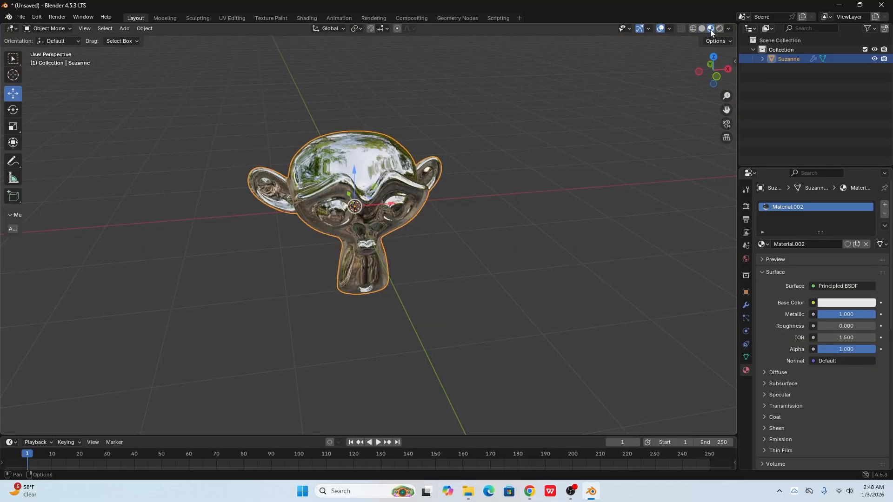
{"action": "mouse_move", "coordinate": [482, 207]}
{"action": "middle_mouse_down"}
{"action": "mouse_move", "coordinate": [405, 267]}
{"action": "mouse_move", "coordinate": [427, 233]}
{"action": "middle_mouse_up"}
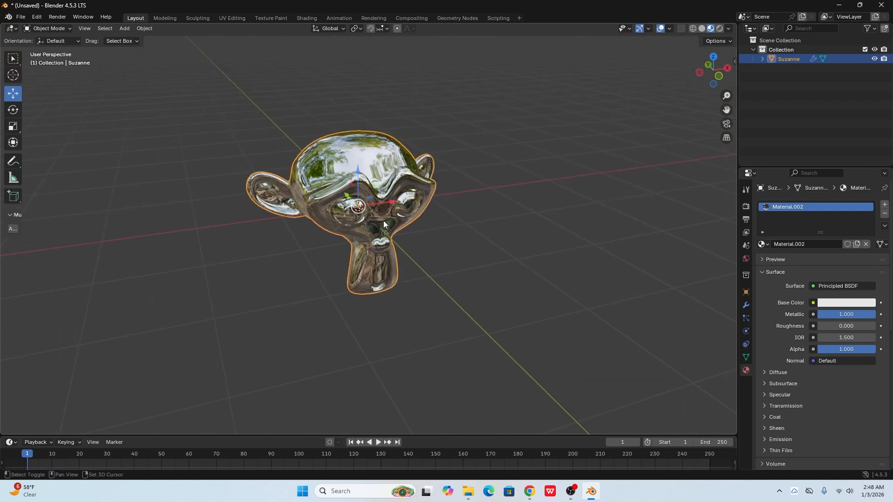
Step: Duplicate the metal monkey and move the copy along the X axis so it stands clear beside the original
{"action": "key", "text": "shift+d"}
{"action": "left_click_drag", "start_coordinate": [388, 202], "coordinate": [572, 177]}
{"action": "middle_click_drag", "start_coordinate": [491, 242], "coordinate": [433, 250]}
{"action": "left_click", "coordinate": [549, 245]}
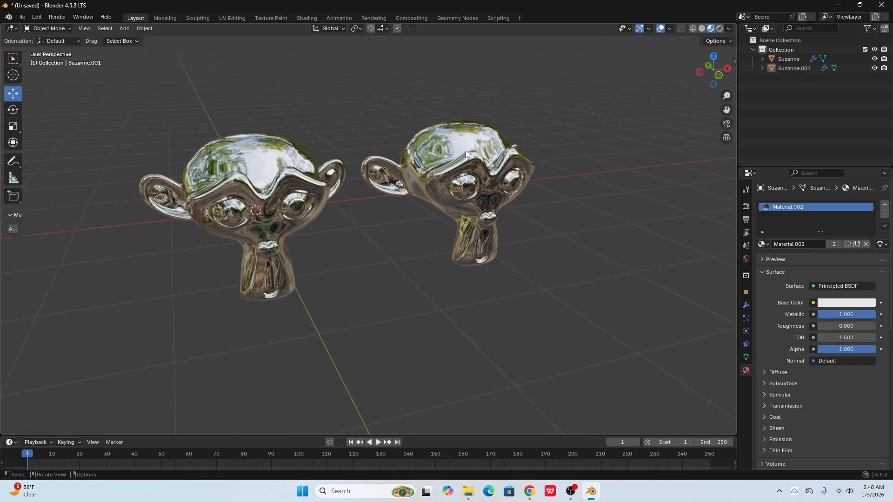
Step: Remove the mirror material slot from the duplicated monkey and create a new default material for it
{"action": "left_click", "coordinate": [472, 163]}
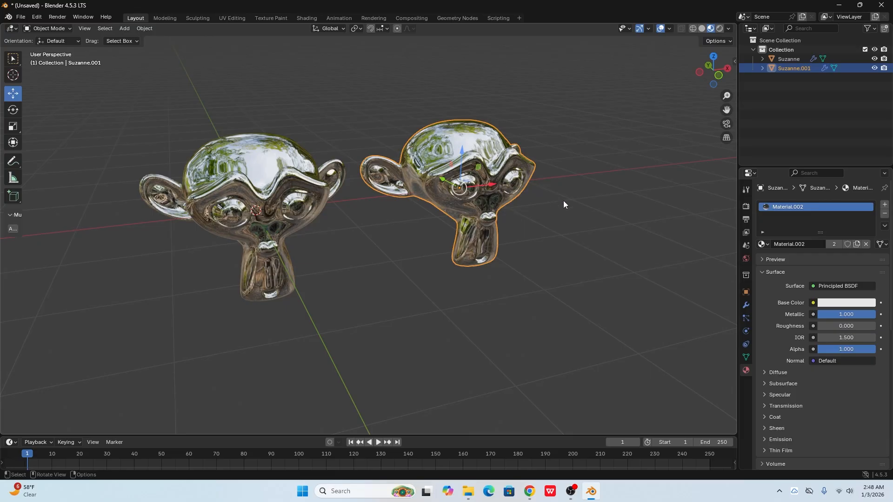
{"action": "left_click", "coordinate": [885, 213]}
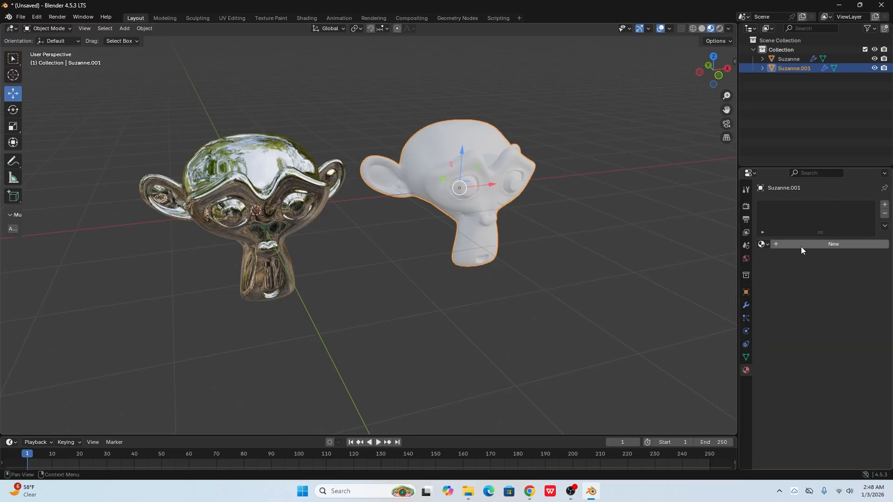
{"action": "left_click", "coordinate": [763, 243]}
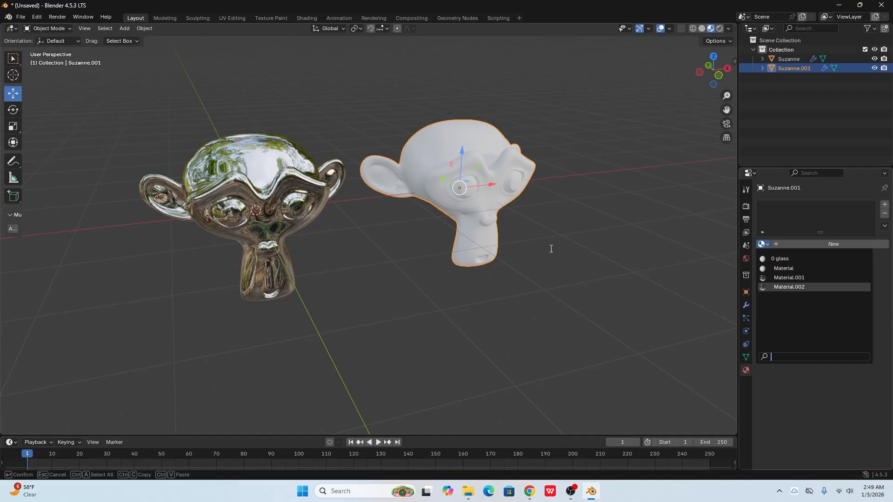
{"action": "left_click", "coordinate": [838, 244]}
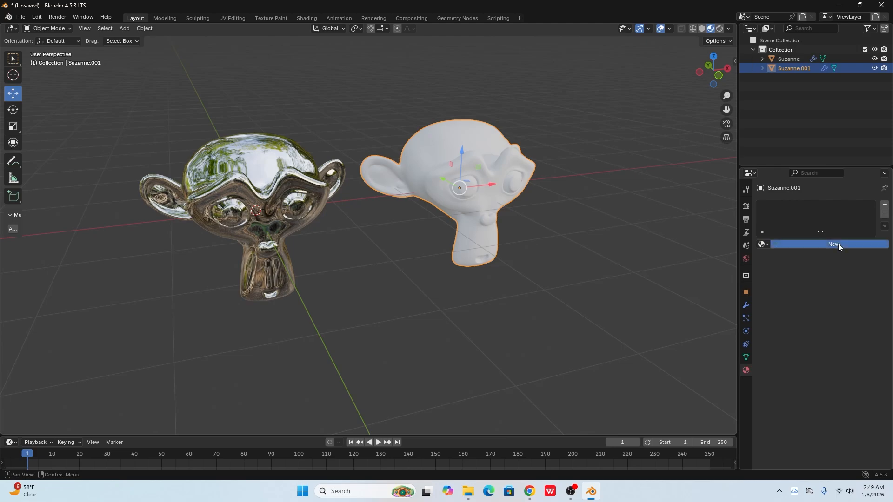
Step: In the Shading workspace, set the duplicated monkey's Principled BSDF base color to black
{"action": "left_click", "coordinate": [311, 18]}
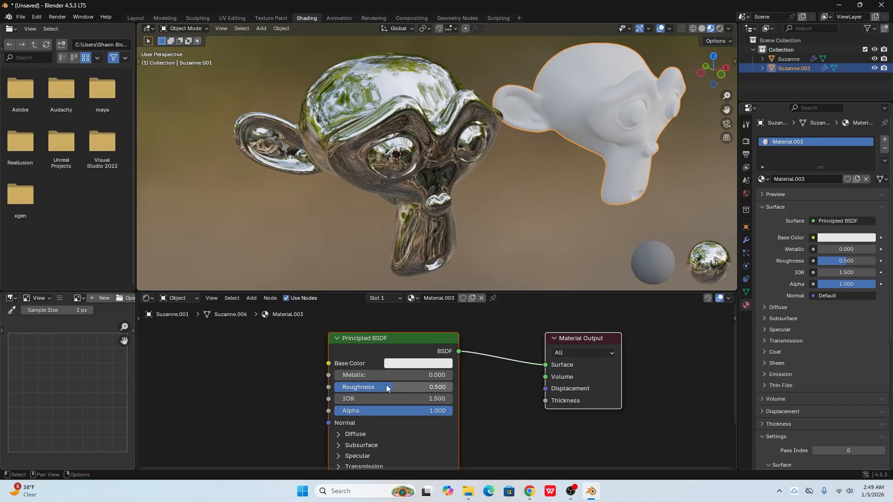
{"action": "scroll", "coordinate": [538, 189], "scroll_direction": "up", "scroll_amount": 2}
{"action": "middle_click_drag", "start_coordinate": [651, 170], "coordinate": [433, 244], "text": "shift"}
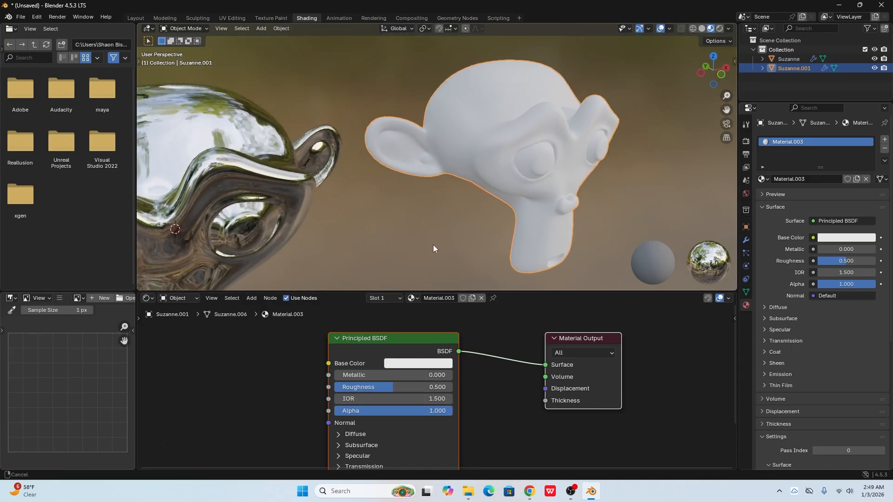
{"action": "scroll", "coordinate": [437, 237], "scroll_direction": "up", "scroll_amount": 2}
{"action": "middle_click_drag", "start_coordinate": [502, 160], "coordinate": [409, 216], "text": "shift"}
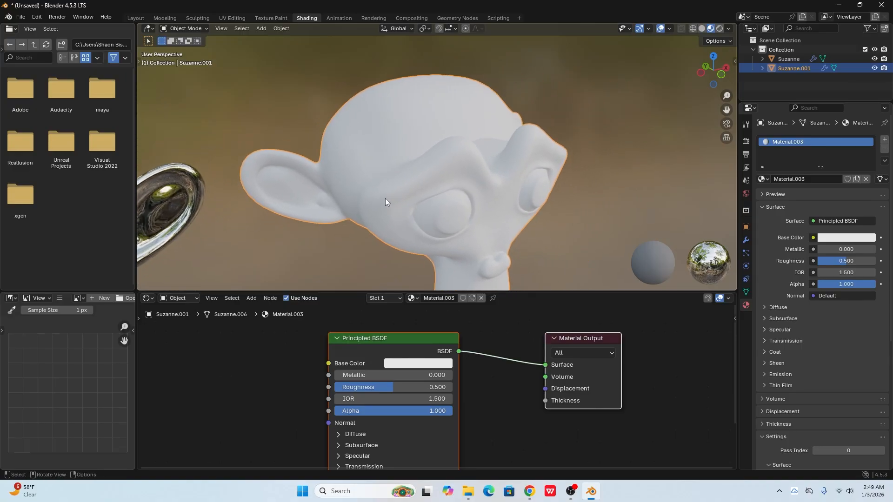
{"action": "scroll", "coordinate": [385, 200], "scroll_direction": "up", "scroll_amount": 1}
{"action": "left_click", "coordinate": [395, 363]}
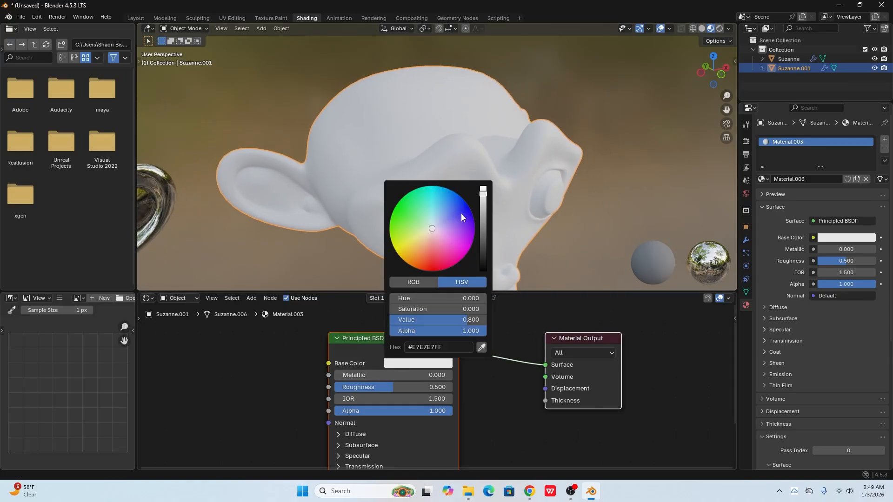
{"action": "left_click_drag", "start_coordinate": [483, 198], "coordinate": [483, 272]}
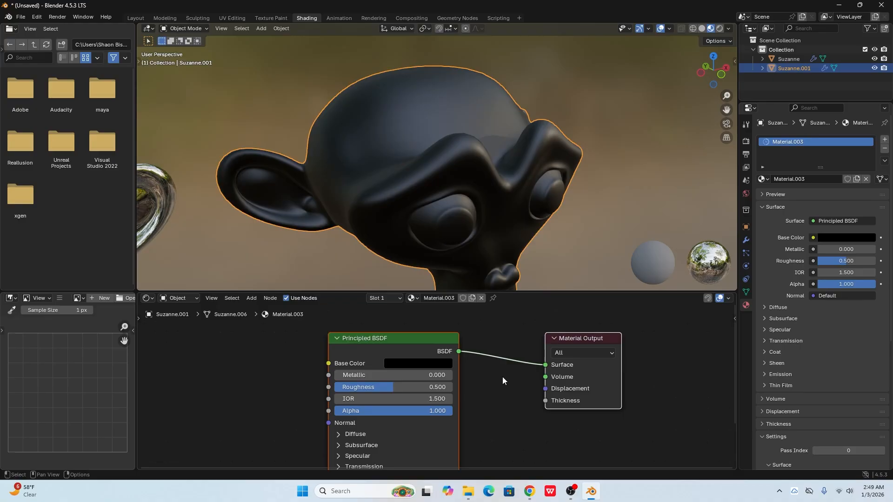
Step: Set the black material's metallic value to 0.268 and its roughness to 0.568, checking the shading up close
{"action": "mouse_move", "coordinate": [379, 387]}
{"action": "left_mouse_down"}
{"action": "mouse_move", "coordinate": [419, 386]}
{"action": "mouse_move", "coordinate": [393, 387]}
{"action": "mouse_move", "coordinate": [425, 375]}
{"action": "mouse_move", "coordinate": [365, 375]}
{"action": "mouse_move", "coordinate": [375, 389]}
{"action": "mouse_move", "coordinate": [405, 389]}
{"action": "mouse_move", "coordinate": [392, 389]}
{"action": "left_mouse_up"}
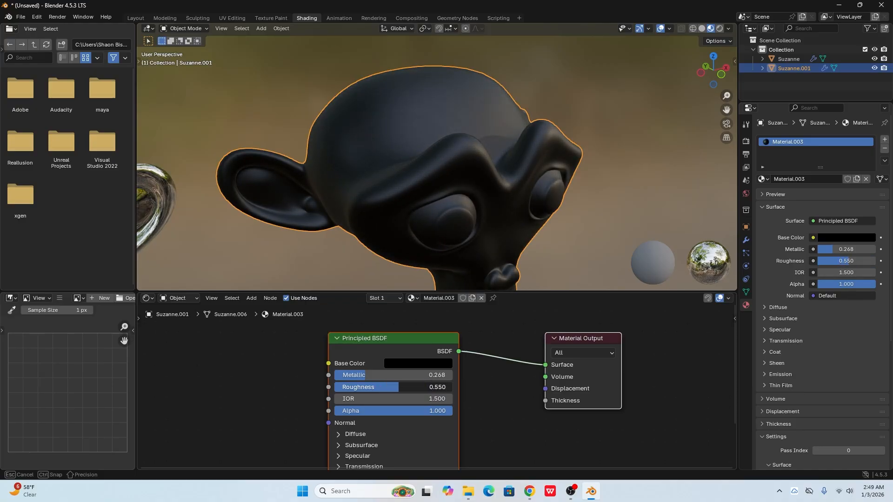
{"action": "left_click_drag", "start_coordinate": [392, 389], "coordinate": [399, 385]}
{"action": "middle_click_drag", "start_coordinate": [411, 196], "coordinate": [446, 223]}
{"action": "scroll", "coordinate": [443, 228], "scroll_direction": "up", "scroll_amount": 5}
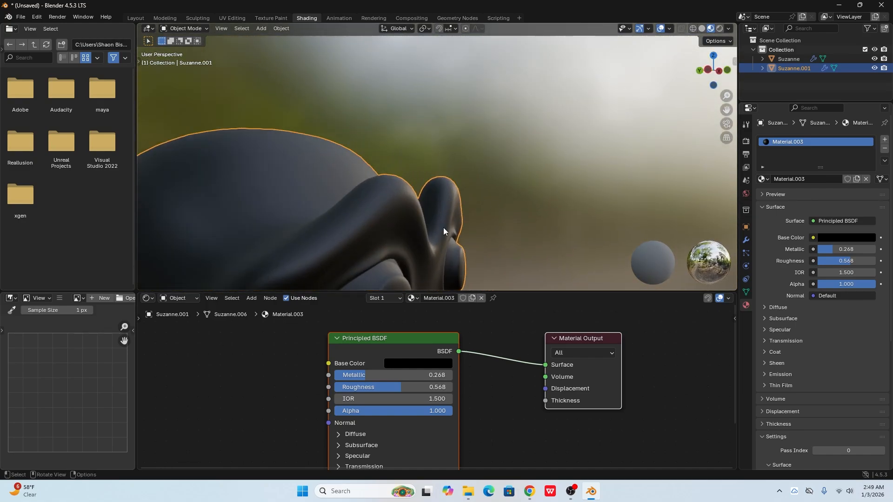
{"action": "middle_click_drag", "start_coordinate": [516, 138], "coordinate": [431, 202]}
{"action": "scroll", "coordinate": [475, 174], "scroll_direction": "down", "scroll_amount": 6}
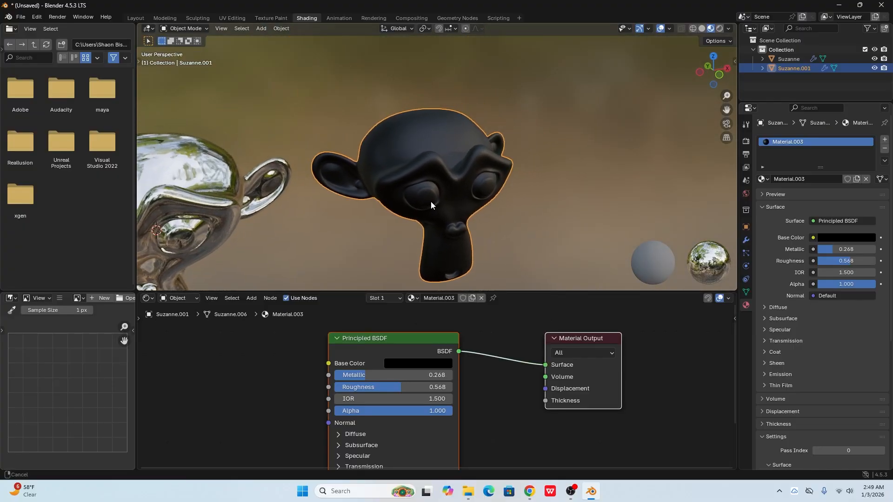
Step: Fine-tune the black material's metallic value to 0.259 and inspect the monkey from several angles
{"action": "left_click_drag", "start_coordinate": [354, 375], "coordinate": [351, 375]}
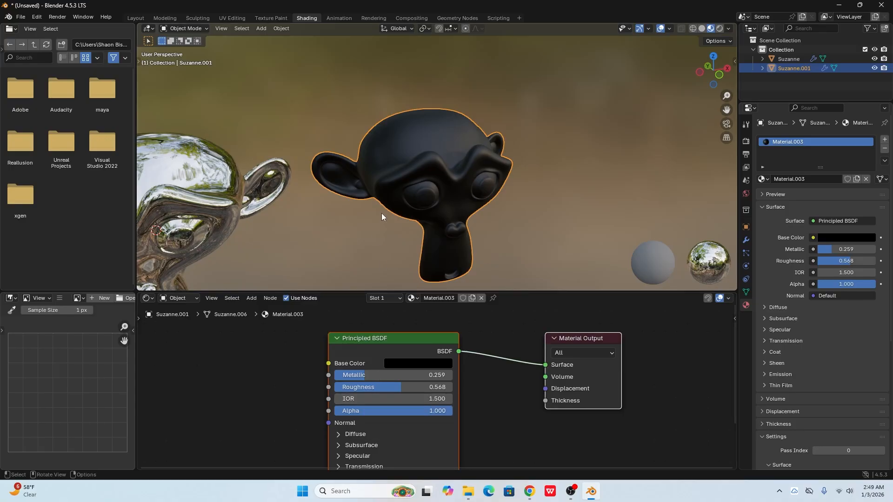
{"action": "mouse_move", "coordinate": [382, 213]}
{"action": "middle_mouse_down"}
{"action": "mouse_move", "coordinate": [398, 218]}
{"action": "mouse_move", "coordinate": [372, 221]}
{"action": "mouse_move", "coordinate": [364, 235]}
{"action": "mouse_move", "coordinate": [395, 223]}
{"action": "middle_mouse_up"}
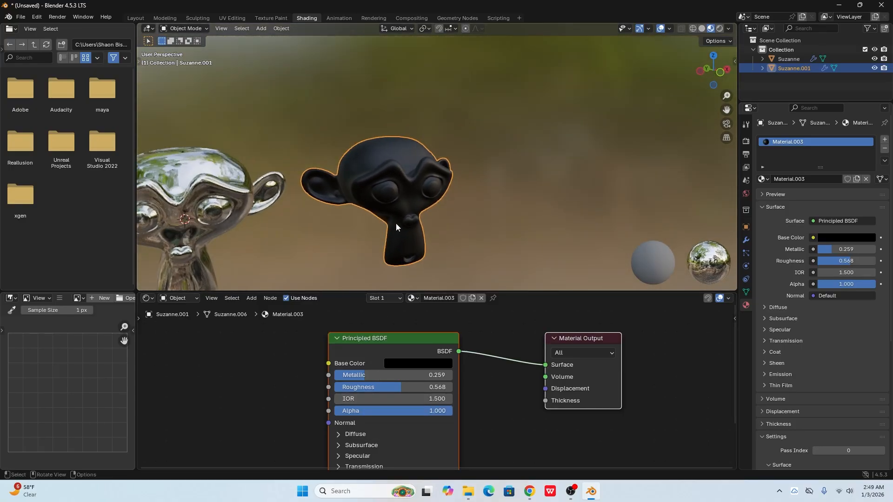
{"action": "scroll", "coordinate": [401, 160], "scroll_direction": "up", "scroll_amount": 4}
{"action": "middle_click_drag", "start_coordinate": [401, 160], "coordinate": [454, 210]}
{"action": "scroll", "coordinate": [430, 163], "scroll_direction": "down", "scroll_amount": 5}
{"action": "scroll", "coordinate": [451, 177], "scroll_direction": "up", "scroll_amount": 3}
{"action": "scroll", "coordinate": [443, 202], "scroll_direction": "down", "scroll_amount": 3}
Step: In the Layout workspace, duplicate the black monkey and move the copy along X to the other side of the mirror monkey
{"action": "left_click", "coordinate": [140, 18]}
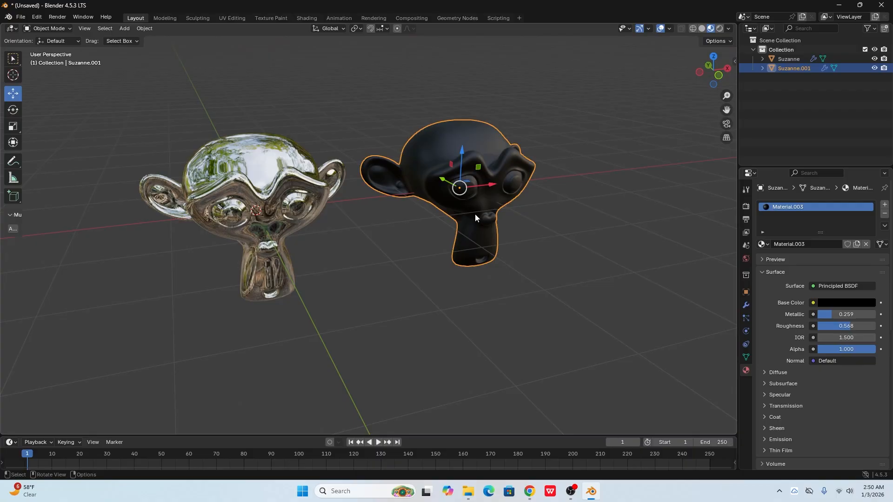
{"action": "scroll", "coordinate": [465, 233], "scroll_direction": "down", "scroll_amount": 3}
{"action": "middle_click_drag", "start_coordinate": [451, 249], "coordinate": [432, 244]}
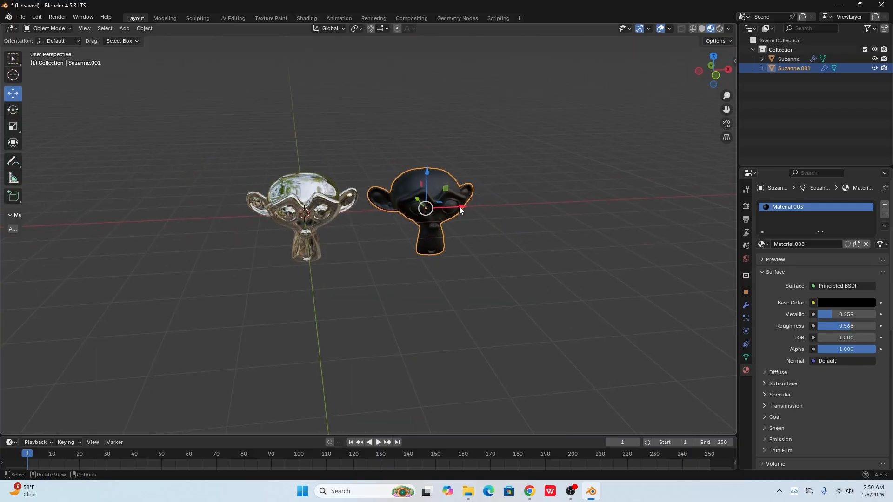
{"action": "key", "text": "shift+d"}
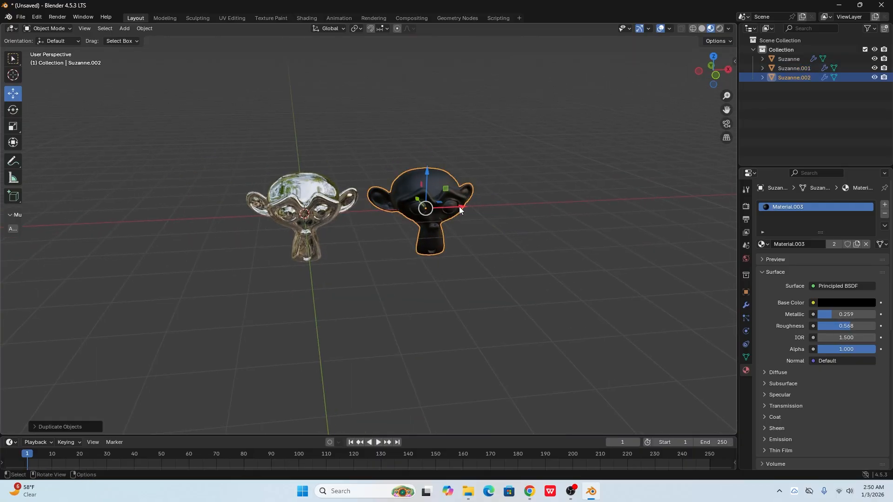
{"action": "key", "text": "x"}
{"action": "left_click_drag", "start_coordinate": [211, 206], "coordinate": [207, 208]}
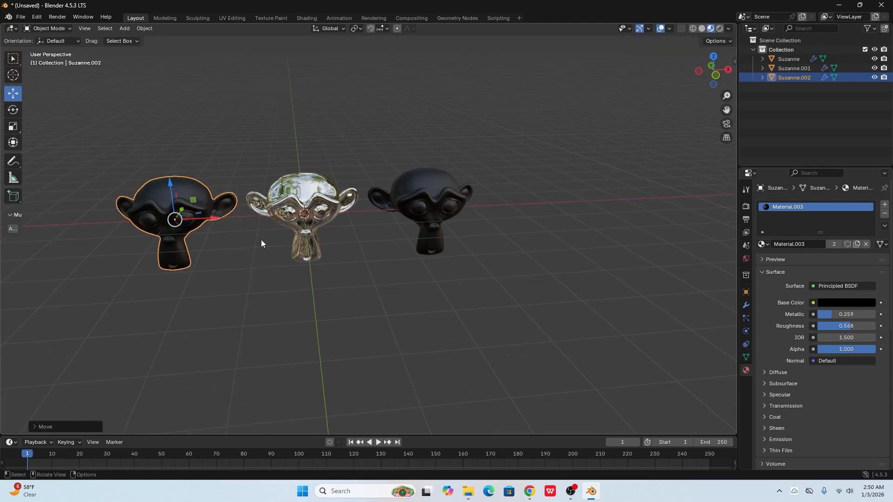
Step: Remove the black material slot from the newest monkey copy and create a new default material in its place
{"action": "scroll", "coordinate": [262, 240], "scroll_direction": "up", "scroll_amount": 2}
{"action": "middle_click_drag", "start_coordinate": [223, 258], "coordinate": [426, 271], "text": "shift"}
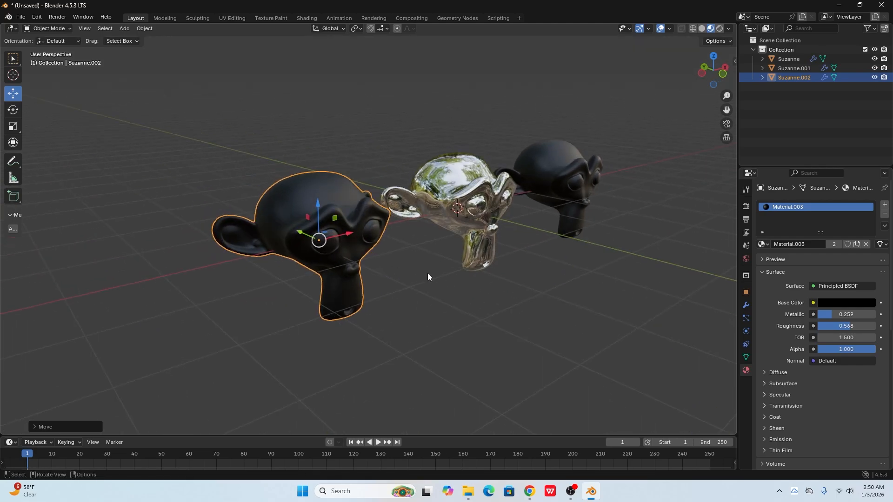
{"action": "left_click", "coordinate": [426, 271]}
{"action": "scroll", "coordinate": [349, 262], "scroll_direction": "up", "scroll_amount": 2}
{"action": "left_click", "coordinate": [348, 264]}
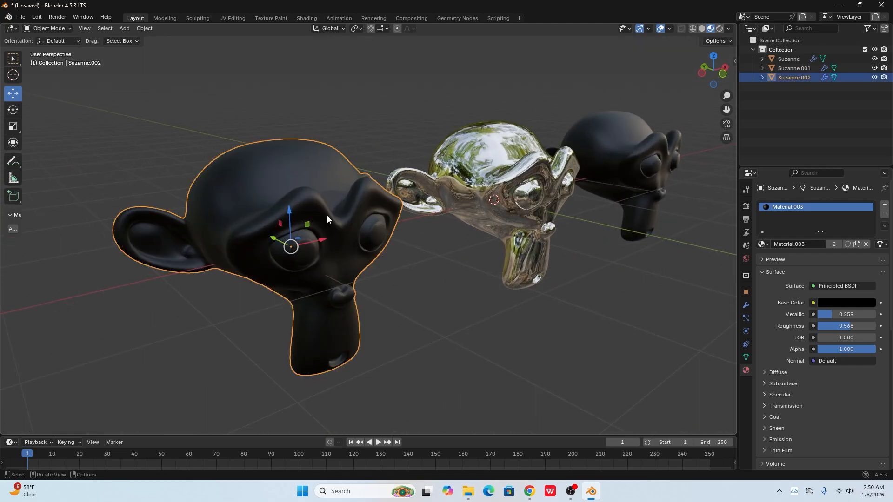
{"action": "left_click", "coordinate": [885, 214]}
{"action": "left_click", "coordinate": [847, 244]}
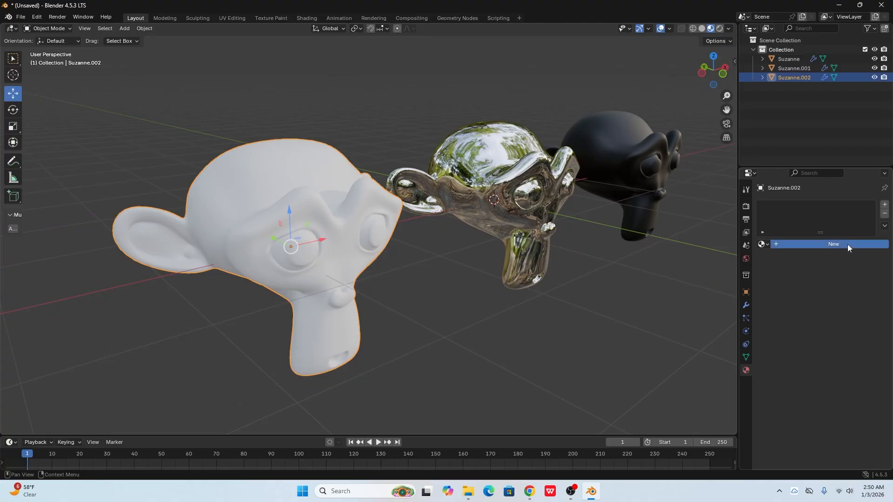
Step: In the Shading workspace, frame the newest monkey and set its Principled BSDF base color to a golden yellow-orange
{"action": "left_click", "coordinate": [302, 15]}
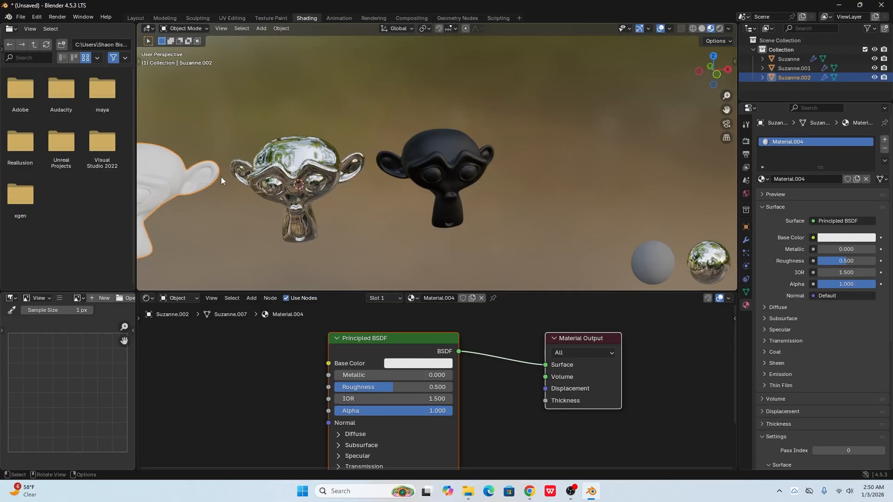
{"action": "key", "text": "KP_Decimal"}
{"action": "middle_click_drag", "start_coordinate": [266, 161], "coordinate": [414, 181]}
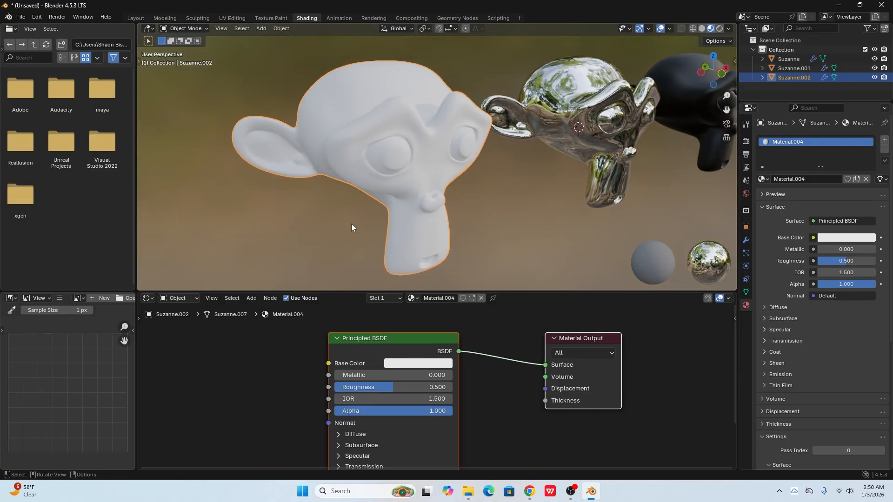
{"action": "left_click", "coordinate": [405, 363]}
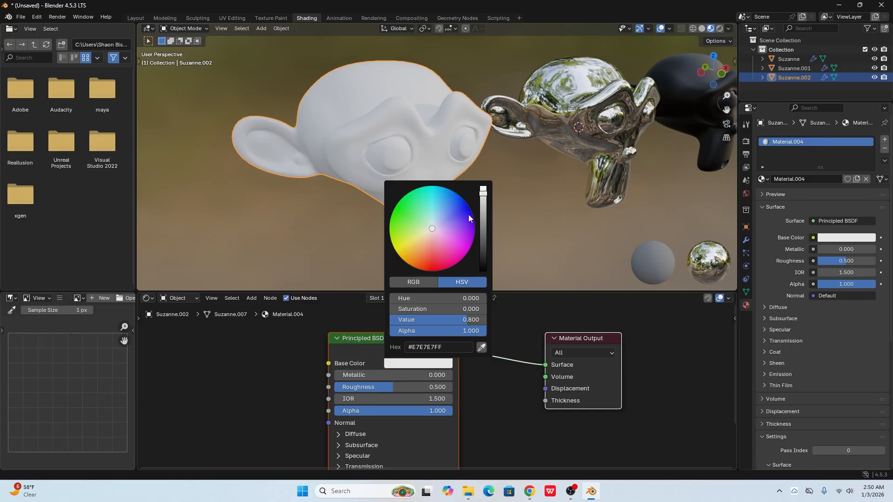
{"action": "left_click_drag", "start_coordinate": [434, 227], "coordinate": [407, 256]}
Step: Set the gold material's metallic value to 0.873 and roughness to 0.309, checking the result from several angles
{"action": "left_click_drag", "start_coordinate": [349, 377], "coordinate": [438, 375]}
{"action": "mouse_move", "coordinate": [380, 387]}
{"action": "left_mouse_down"}
{"action": "mouse_move", "coordinate": [331, 387]}
{"action": "mouse_move", "coordinate": [371, 387]}
{"action": "left_mouse_up"}
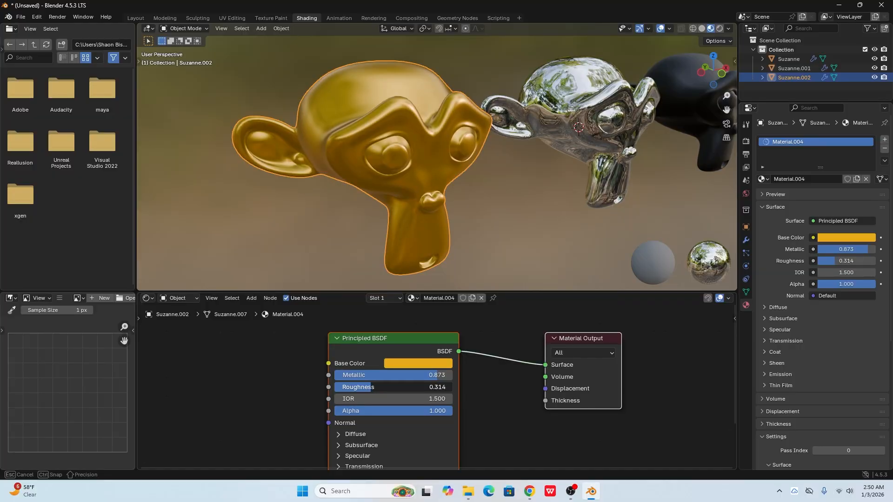
{"action": "left_click_drag", "start_coordinate": [370, 387], "coordinate": [370, 387]}
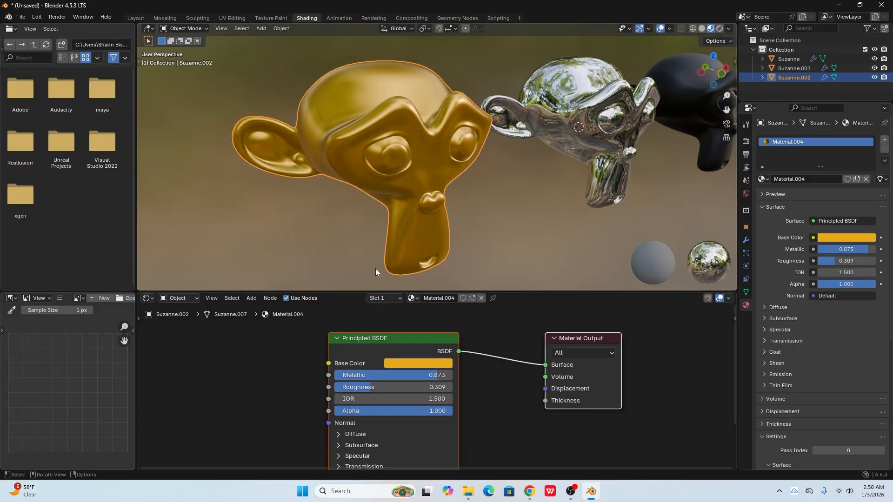
{"action": "scroll", "coordinate": [396, 176], "scroll_direction": "down", "scroll_amount": 2}
{"action": "scroll", "coordinate": [423, 181], "scroll_direction": "up", "scroll_amount": 4}
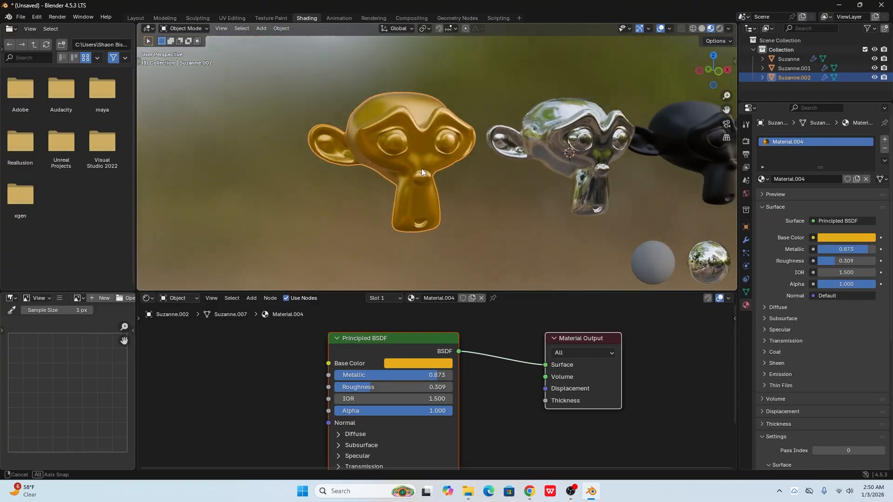
{"action": "scroll", "coordinate": [420, 148], "scroll_direction": "up", "scroll_amount": 2}
{"action": "middle_click_drag", "start_coordinate": [422, 157], "coordinate": [429, 133]}
{"action": "mouse_move", "coordinate": [451, 159]}
{"action": "middle_mouse_down"}
{"action": "mouse_move", "coordinate": [381, 154]}
{"action": "mouse_move", "coordinate": [425, 149]}
{"action": "mouse_move", "coordinate": [453, 166]}
{"action": "middle_mouse_up"}
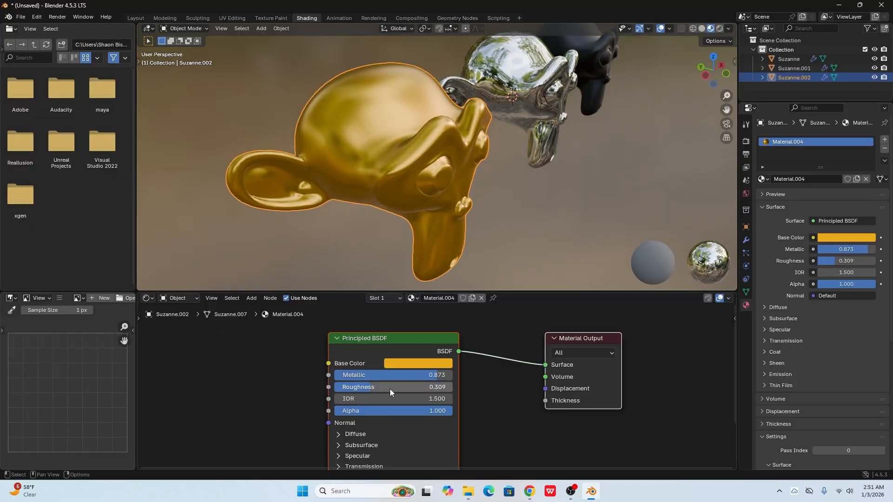
Step: Lower the gold material's roughness to 0.273 and compare the gold monkey with the mirror and black ones
{"action": "left_click_drag", "start_coordinate": [388, 387], "coordinate": [381, 387]}
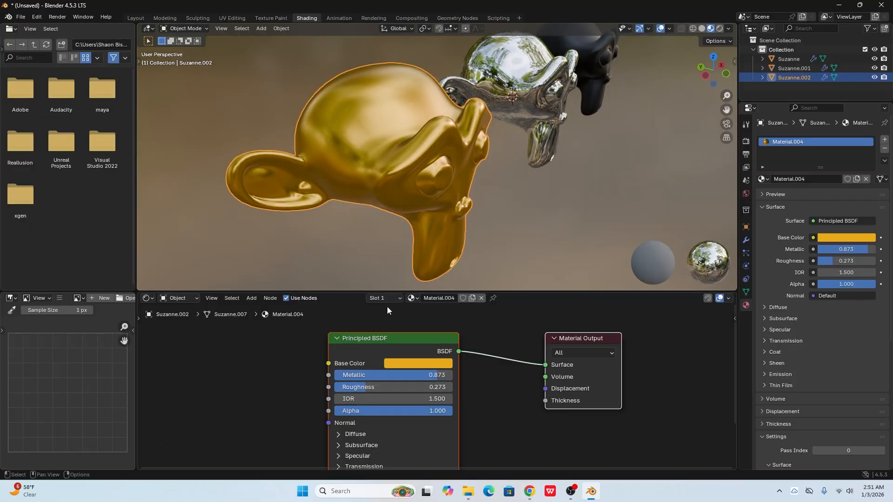
{"action": "mouse_move", "coordinate": [383, 200]}
{"action": "middle_mouse_down"}
{"action": "mouse_move", "coordinate": [381, 174]}
{"action": "mouse_move", "coordinate": [368, 162]}
{"action": "mouse_move", "coordinate": [367, 180]}
{"action": "mouse_move", "coordinate": [420, 204]}
{"action": "mouse_move", "coordinate": [384, 188]}
{"action": "middle_mouse_up"}
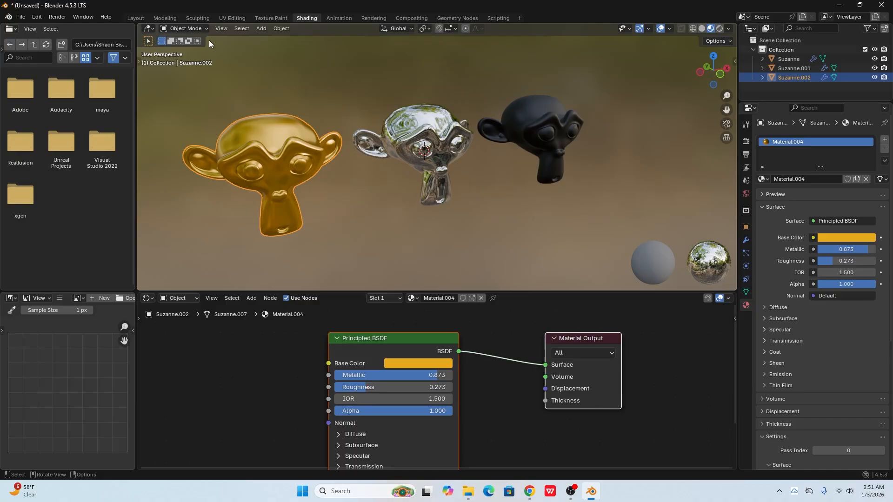
{"action": "middle_click_drag", "start_coordinate": [414, 165], "coordinate": [415, 199]}
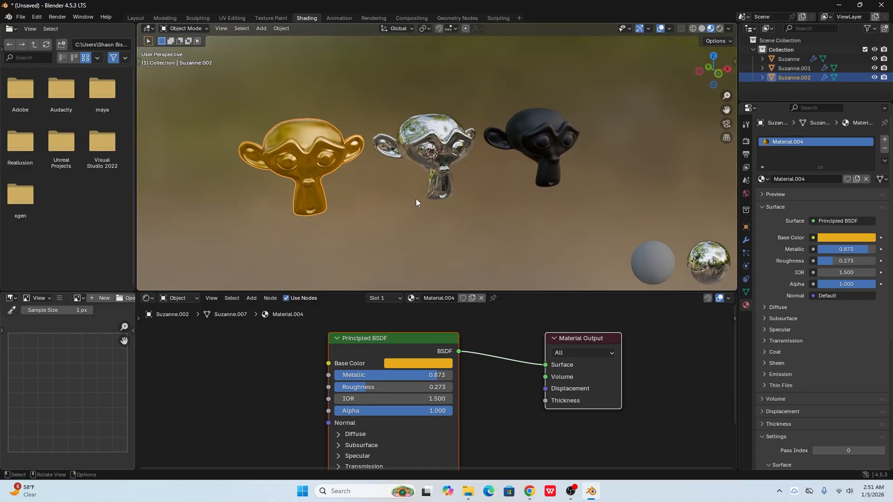
Step: Return to the Layout workspace and examine the gold, mirror and black monkeys side by side from several angles
{"action": "left_click", "coordinate": [135, 18]}
{"action": "middle_click_drag", "start_coordinate": [491, 284], "coordinate": [518, 293]}
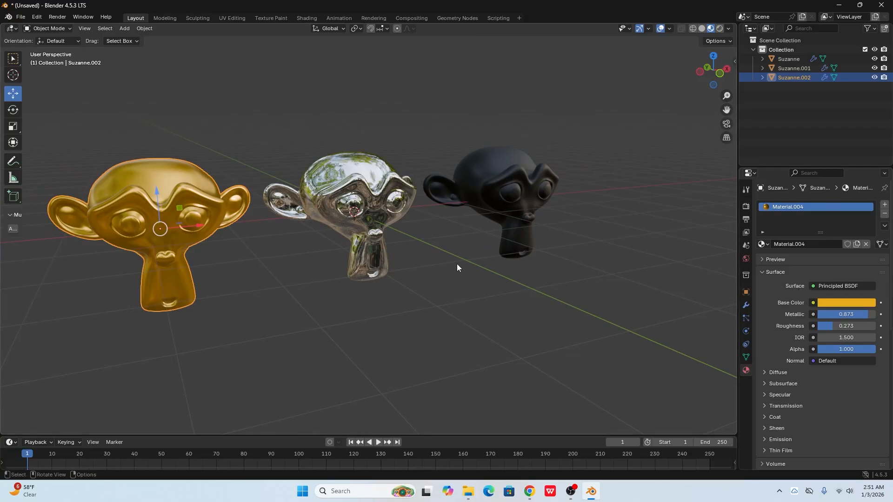
{"action": "middle_click_drag", "start_coordinate": [457, 268], "coordinate": [524, 311]}
{"action": "middle_click_drag", "start_coordinate": [479, 247], "coordinate": [423, 262]}
{"action": "scroll", "coordinate": [434, 235], "scroll_direction": "up", "scroll_amount": 1}
{"action": "scroll", "coordinate": [436, 254], "scroll_direction": "down", "scroll_amount": 2}
{"action": "scroll", "coordinate": [429, 256], "scroll_direction": "up", "scroll_amount": 1}
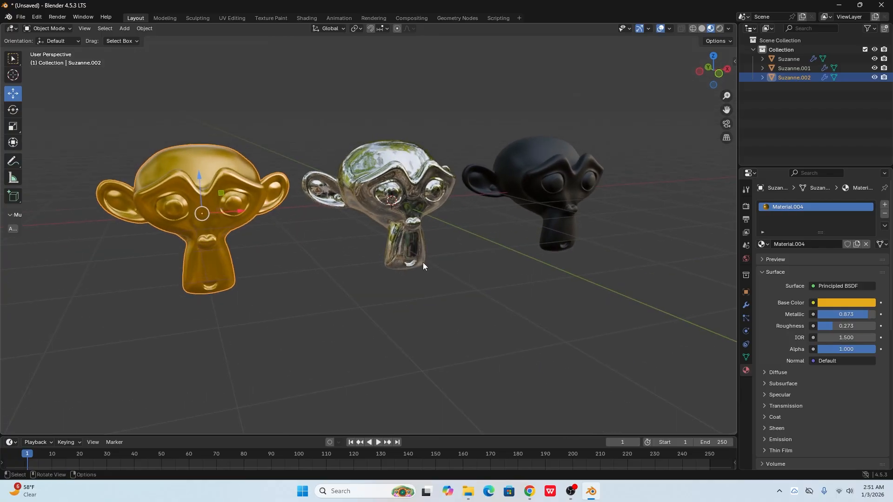
{"action": "left_click", "coordinate": [124, 29]}
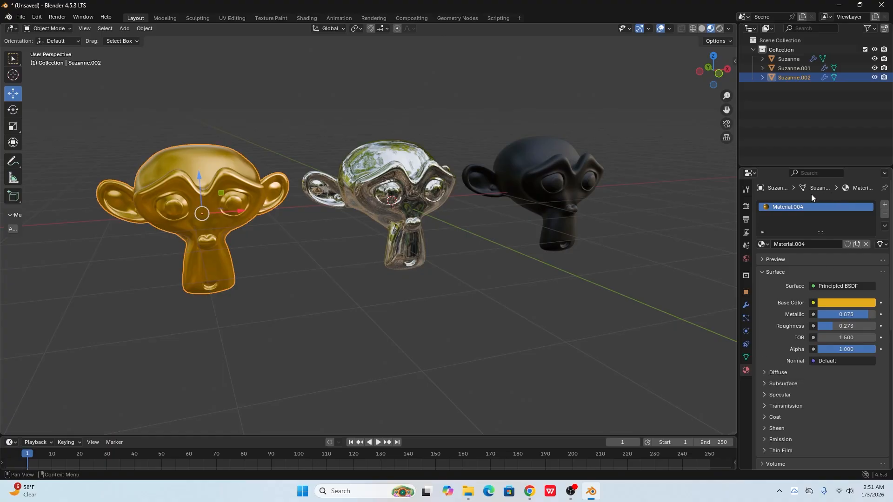
{"action": "middle_click_drag", "start_coordinate": [484, 271], "coordinate": [448, 293]}
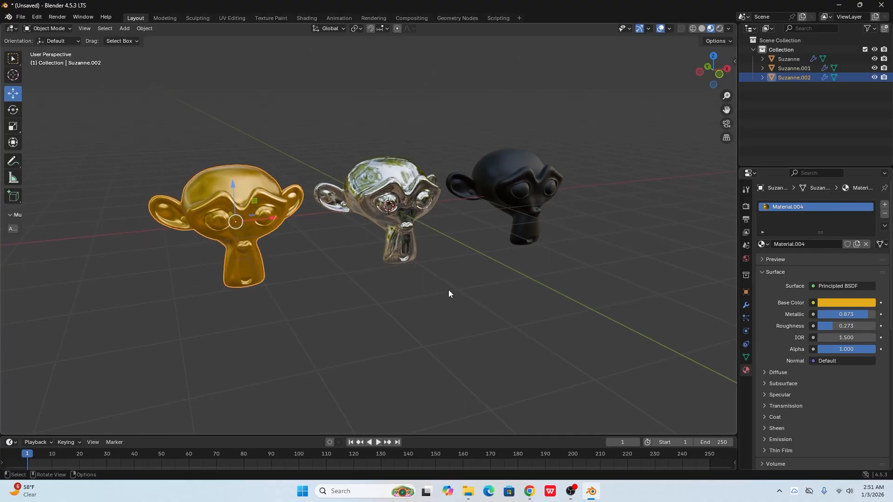